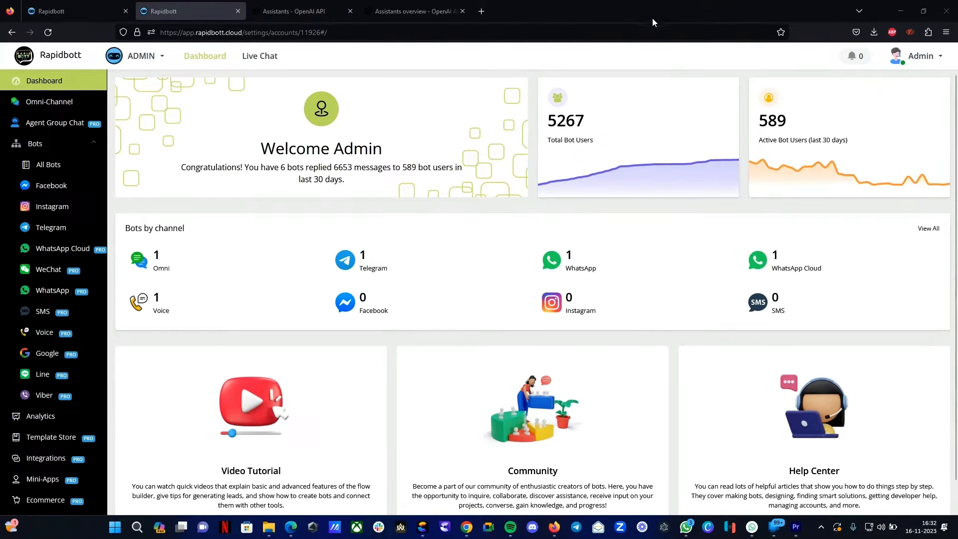
# - Open the OpenAI integration settings and browse its Files and Assistants tabs
pyautogui.click(437, 14)
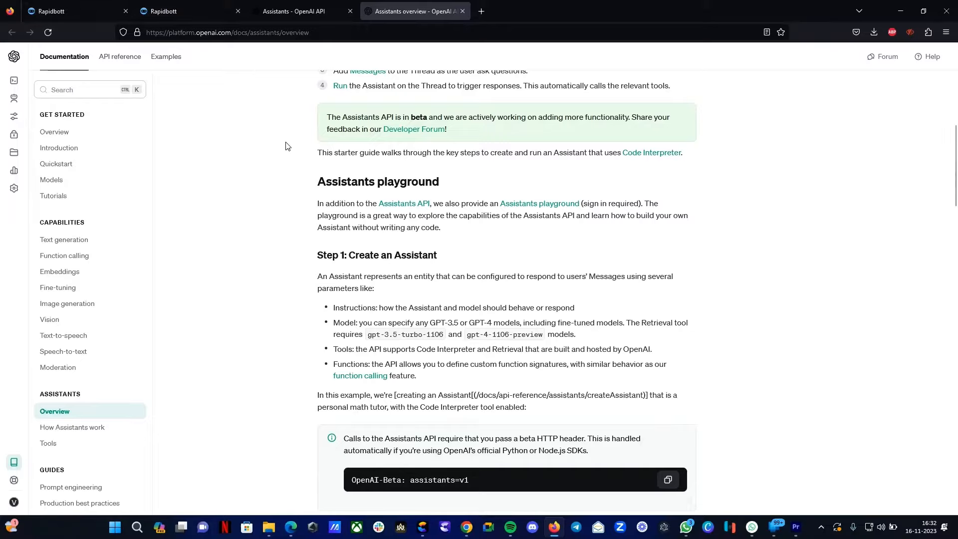
pyautogui.click(85, 10)
pyautogui.click(192, 11)
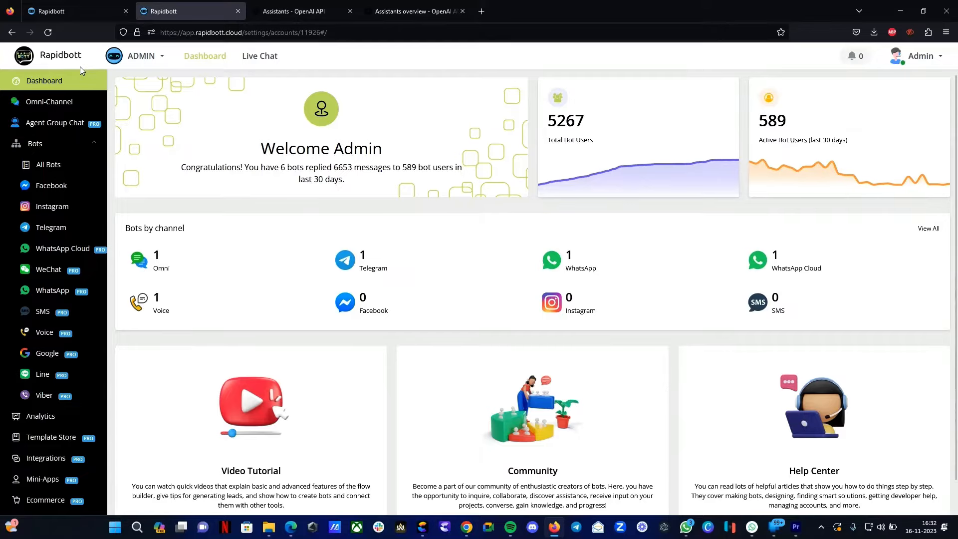
pyautogui.click(49, 466)
pyautogui.click(152, 254)
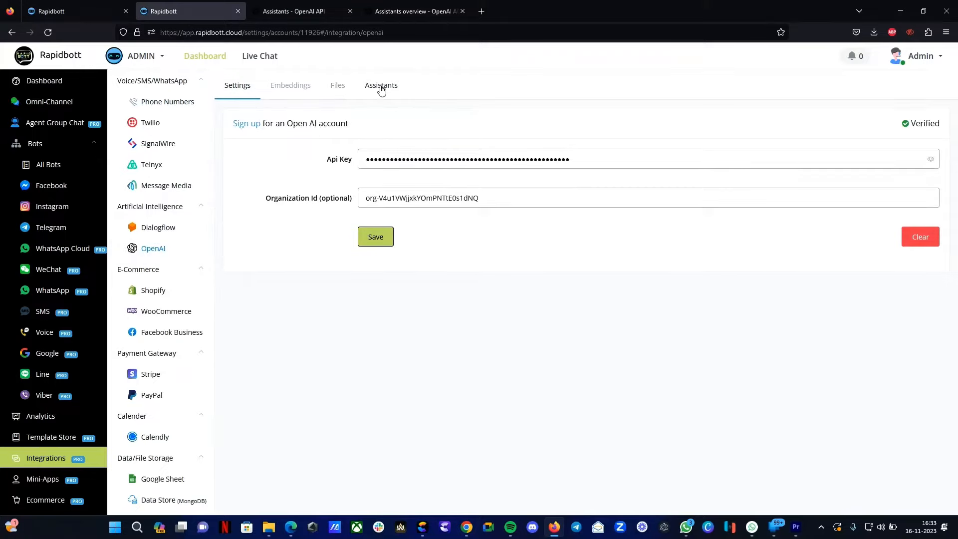
pyautogui.click(338, 87)
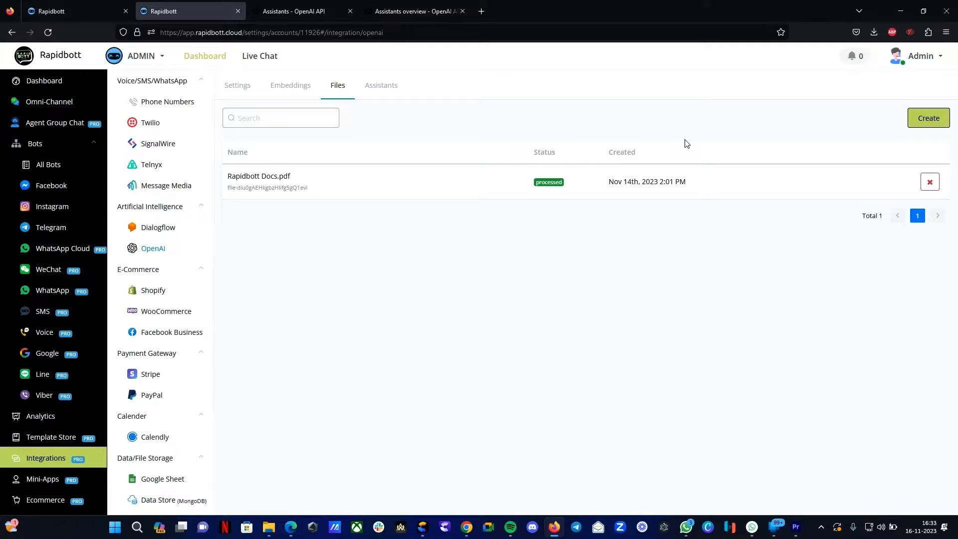
pyautogui.click(392, 88)
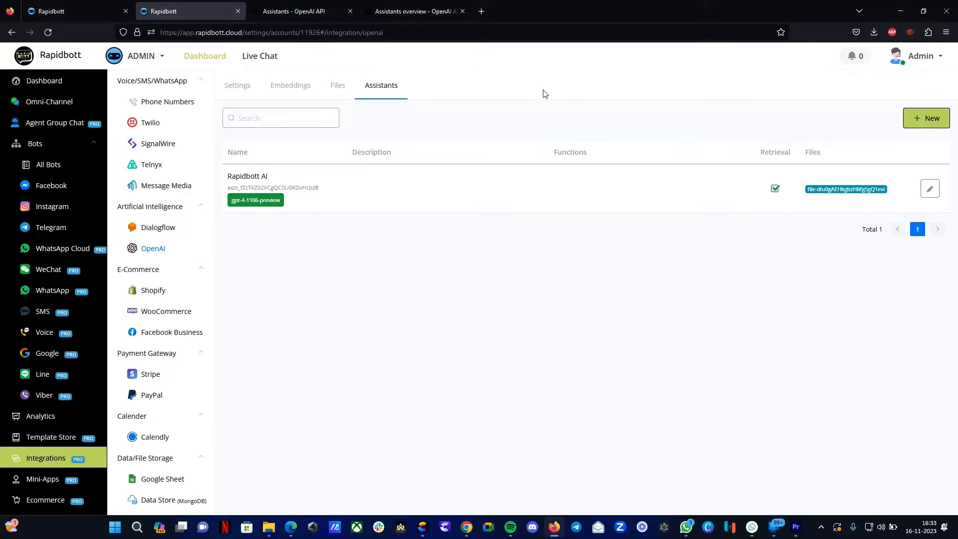
pyautogui.click(336, 86)
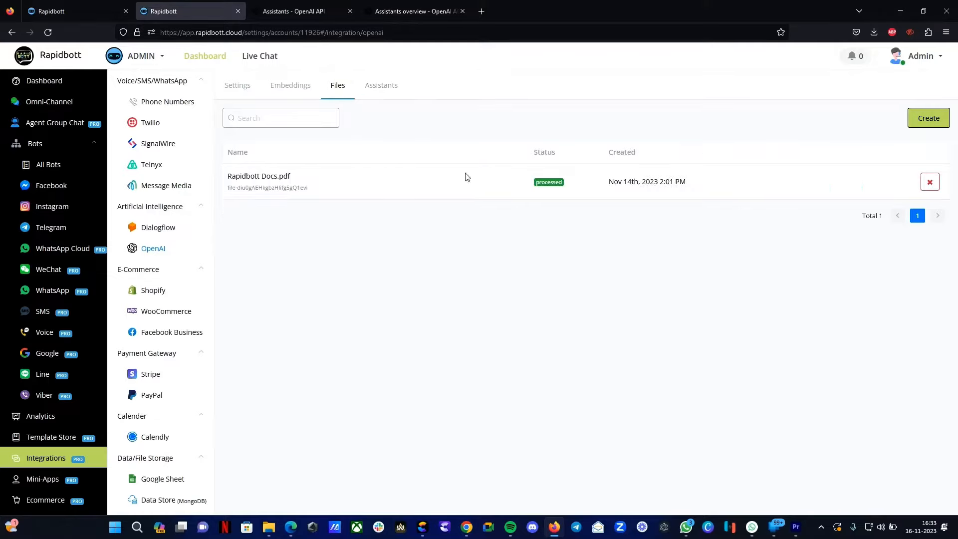
# - Upload the Docs Demo PDF from Downloads as a new OpenAI file
pyautogui.click(926, 118)
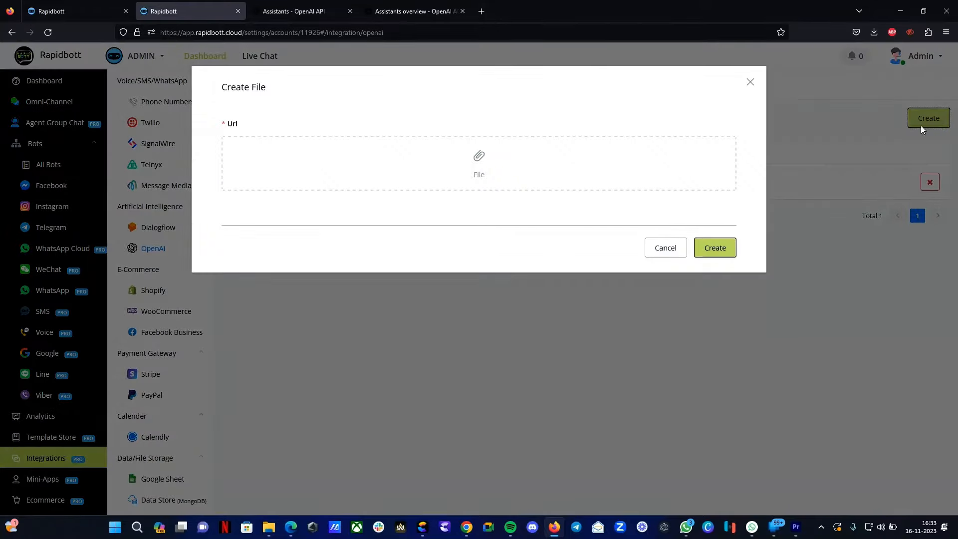
pyautogui.click(471, 160)
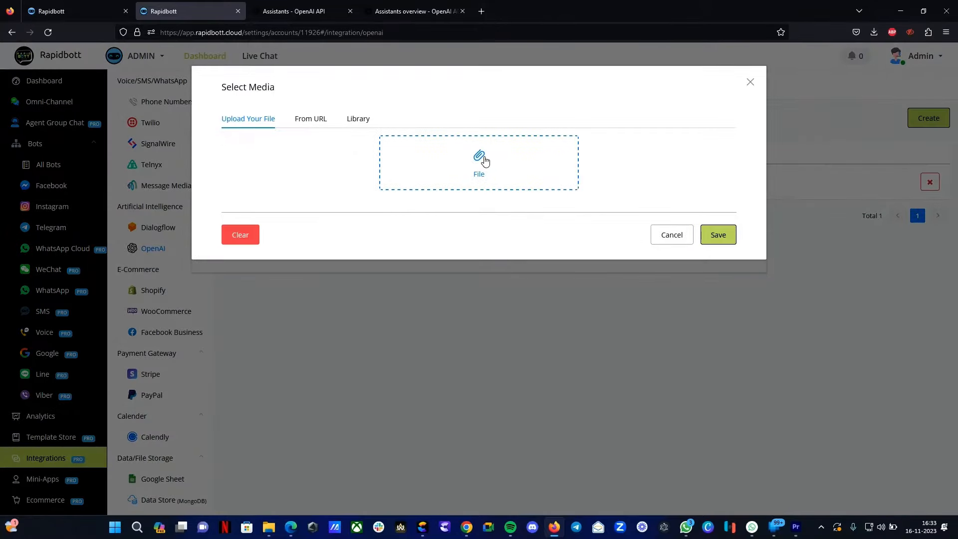
pyautogui.click(479, 157)
pyautogui.click(191, 102)
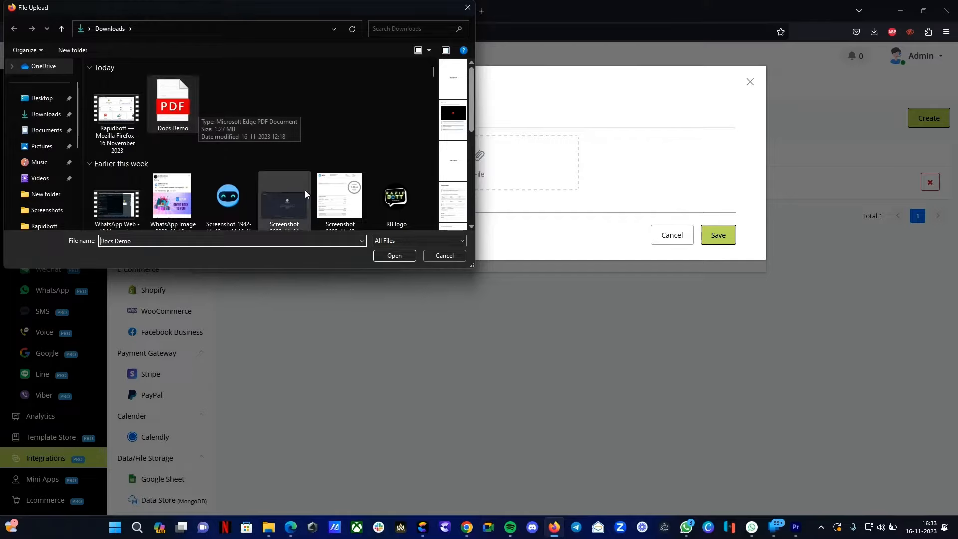
pyautogui.click(409, 256)
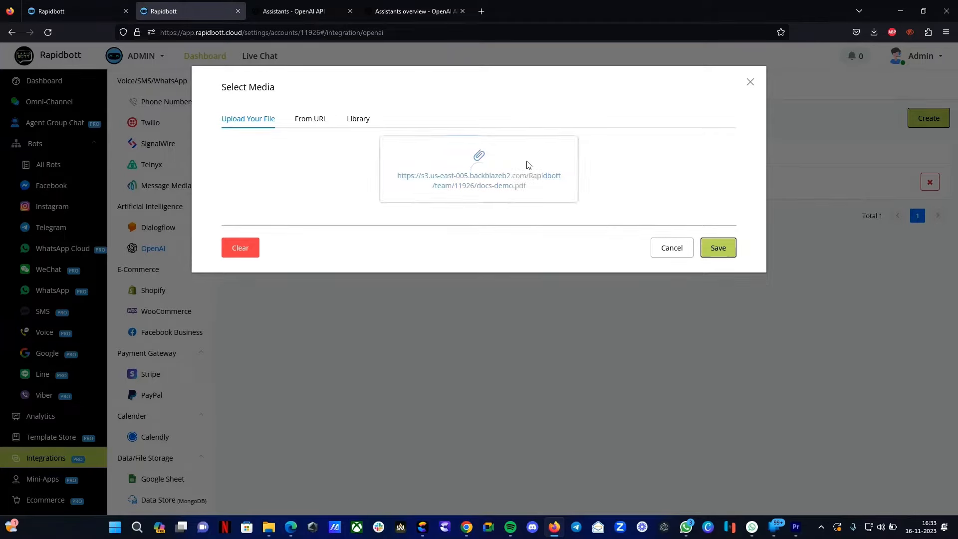
pyautogui.click(719, 244)
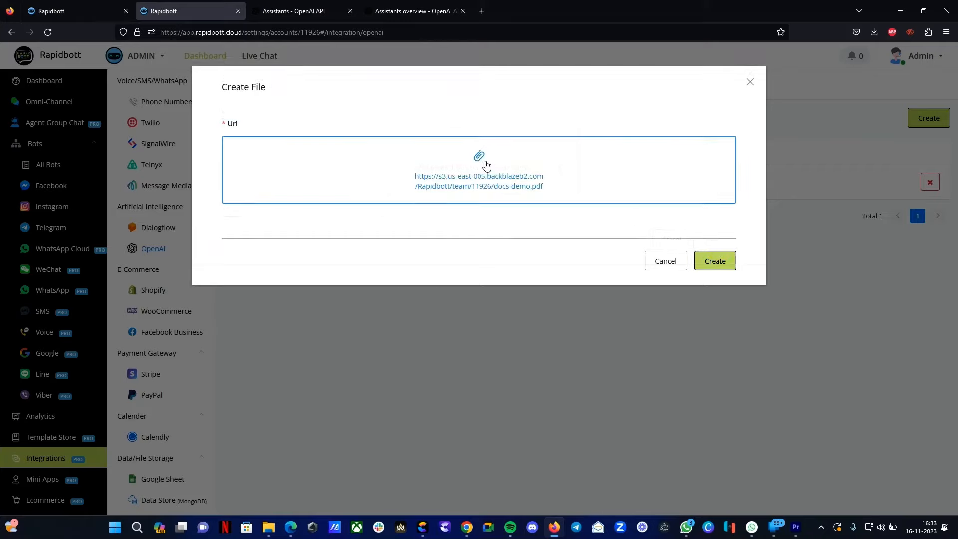
pyautogui.click(716, 258)
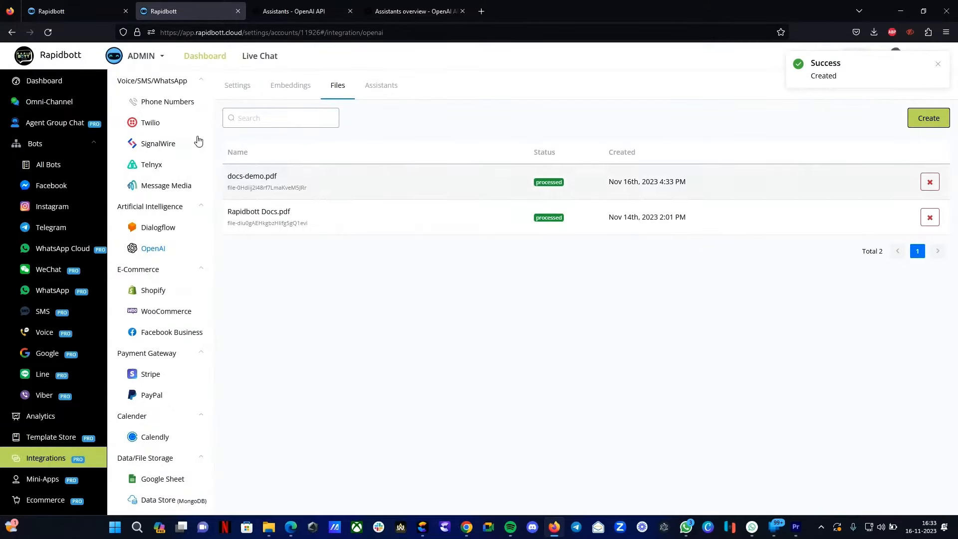
# - Select the new file's ID and check that docs-demo.pdf appears in the OpenAI platform's Files list
pyautogui.moveTo(228, 175); pyautogui.dragTo(269, 176)
pyautogui.doubleClick(269, 188)
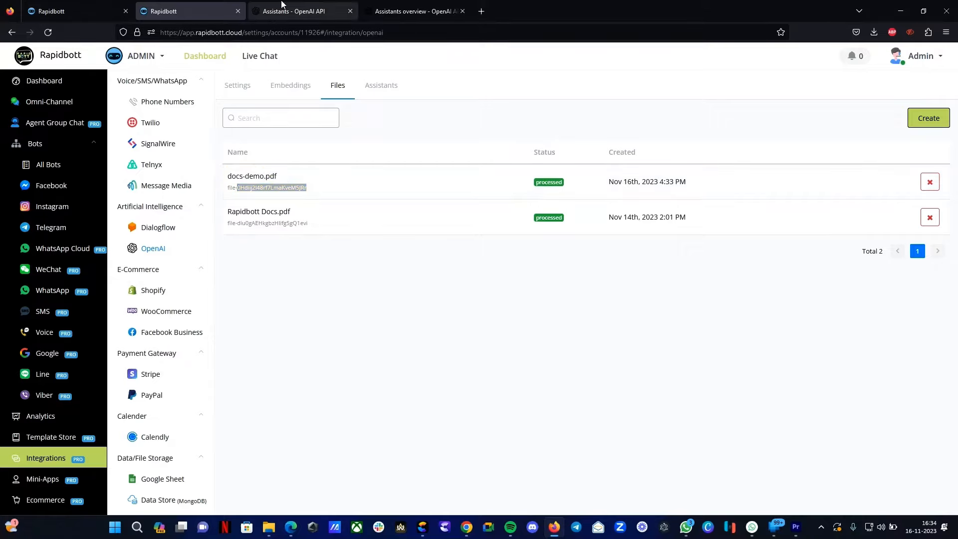
pyautogui.click(294, 11)
pyautogui.click(48, 32)
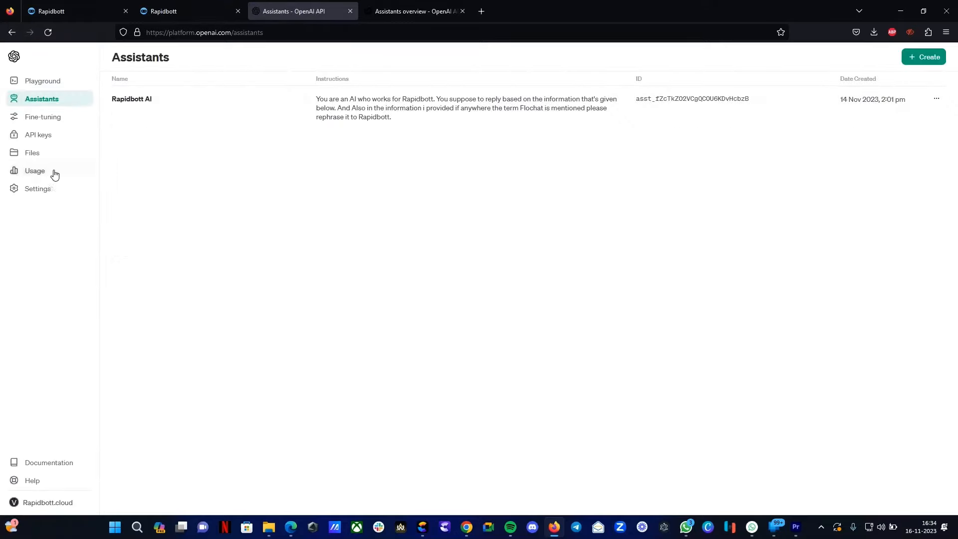
pyautogui.click(32, 152)
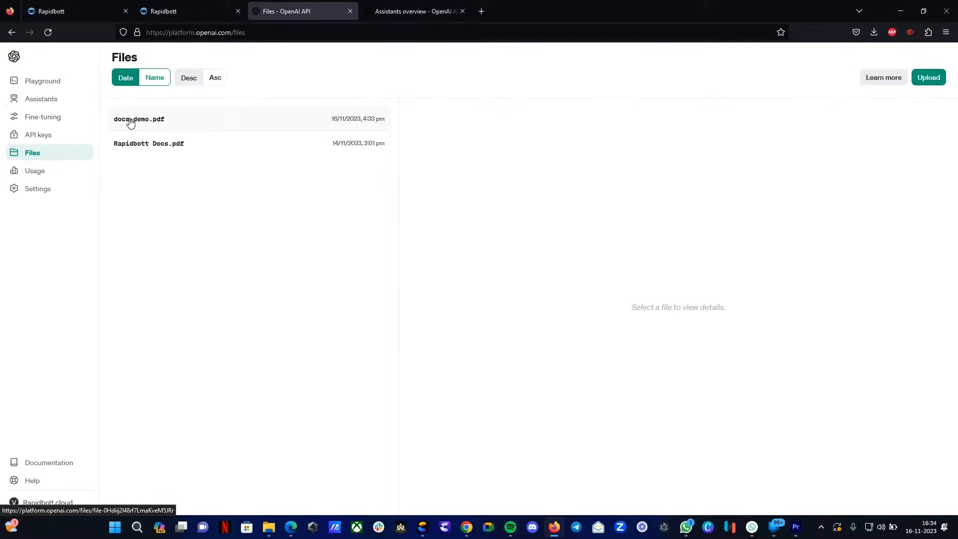
pyautogui.click(192, 11)
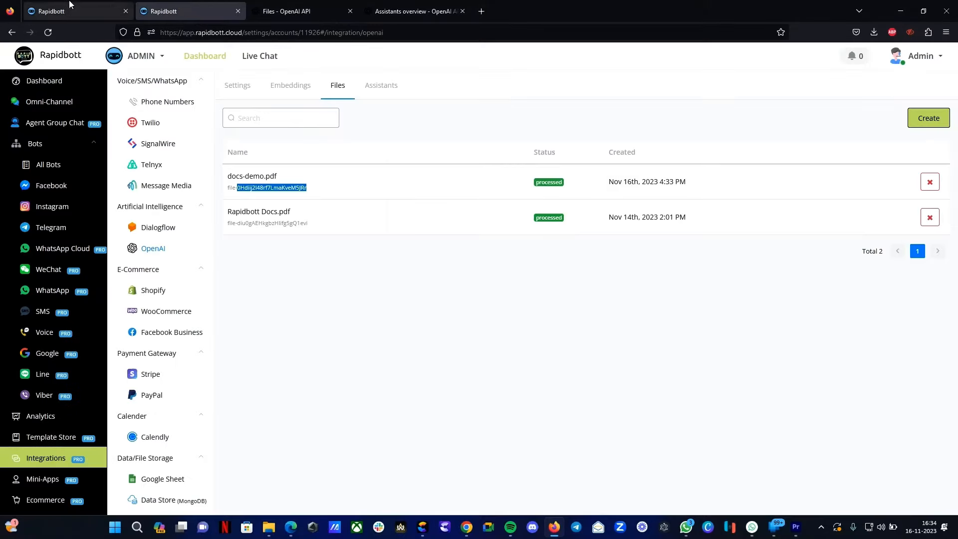
# - Start a new assistant and compare the gpt-4-1106-preview model with the Assistants documentation
pyautogui.click(382, 86)
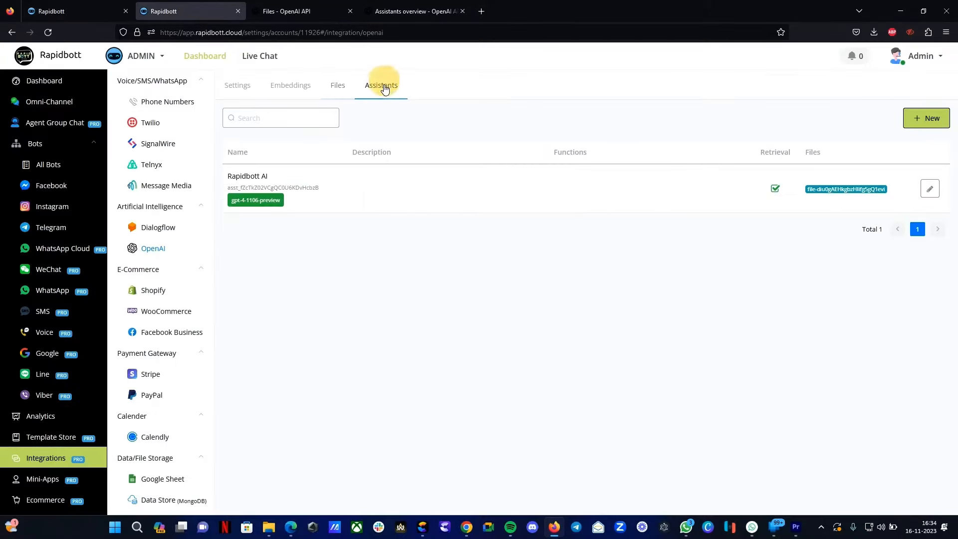
pyautogui.click(927, 121)
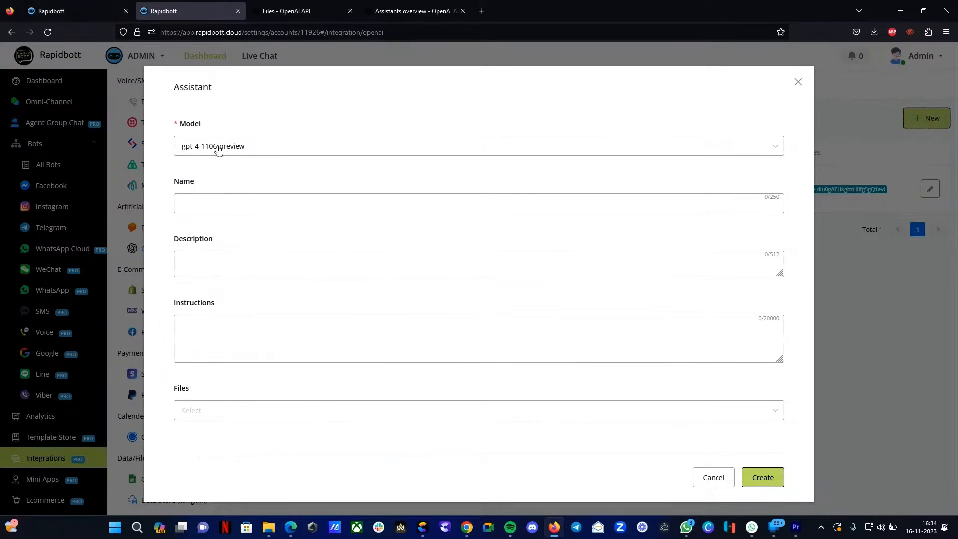
pyautogui.click(430, 7)
pyautogui.scroll(-3, 510, 259)
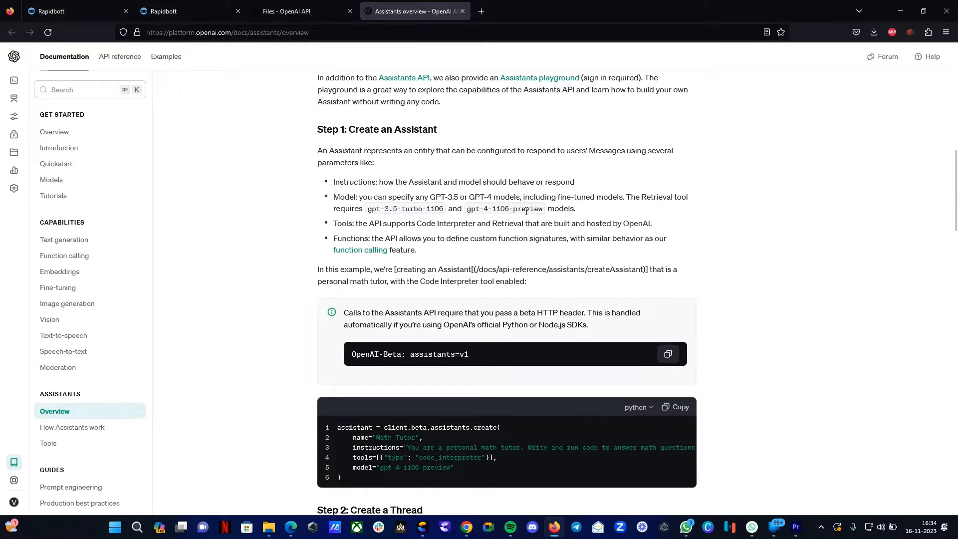
pyautogui.moveTo(372, 209); pyautogui.dragTo(469, 209)
pyautogui.click(312, 11)
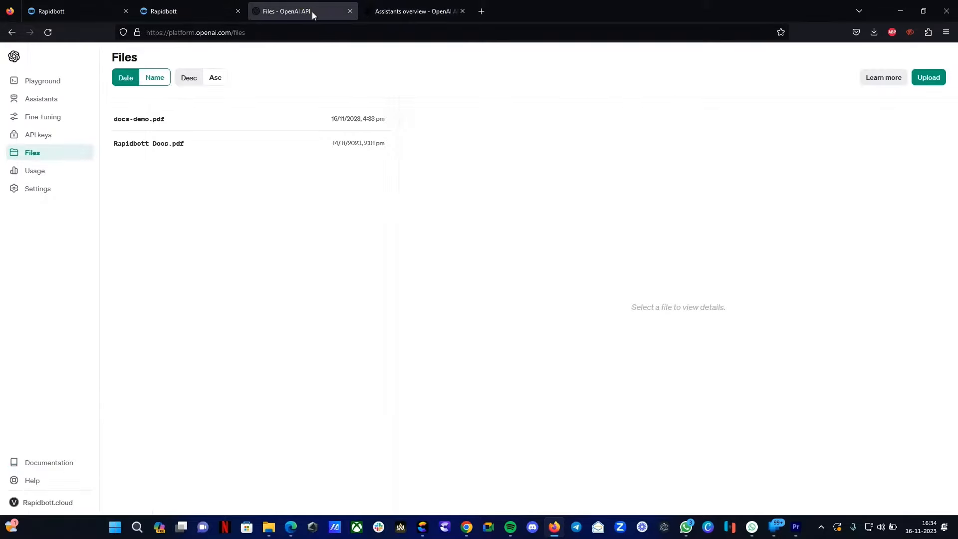
pyautogui.click(196, 9)
# - Name the assistant DEMO AI and set its instructions to "Please use the contents given below and answer the in first person."
pyautogui.click(225, 202)
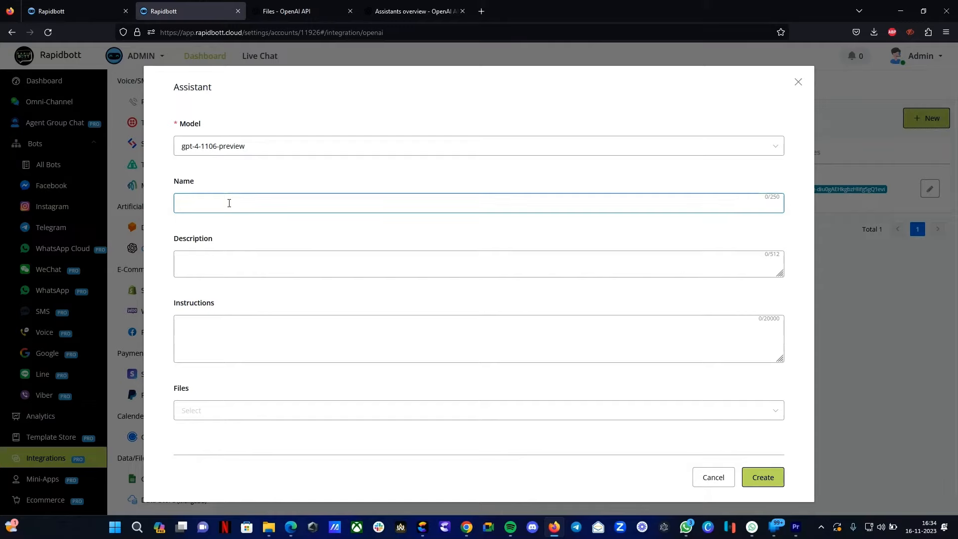
pyautogui.write('DEMO AI')
pyautogui.click(232, 256)
pyautogui.click(237, 334)
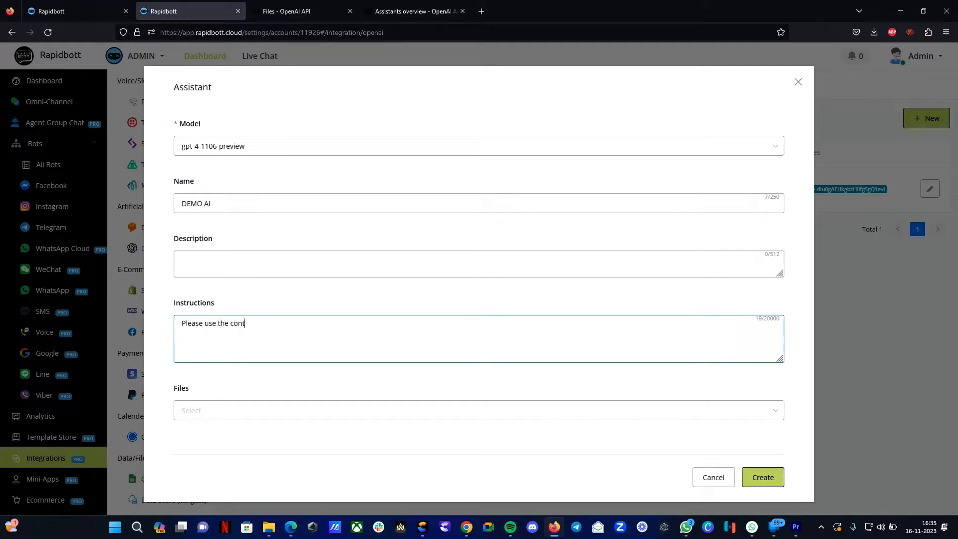
pyautogui.write('ents given below and')
pyautogui.write('answer the in first person')
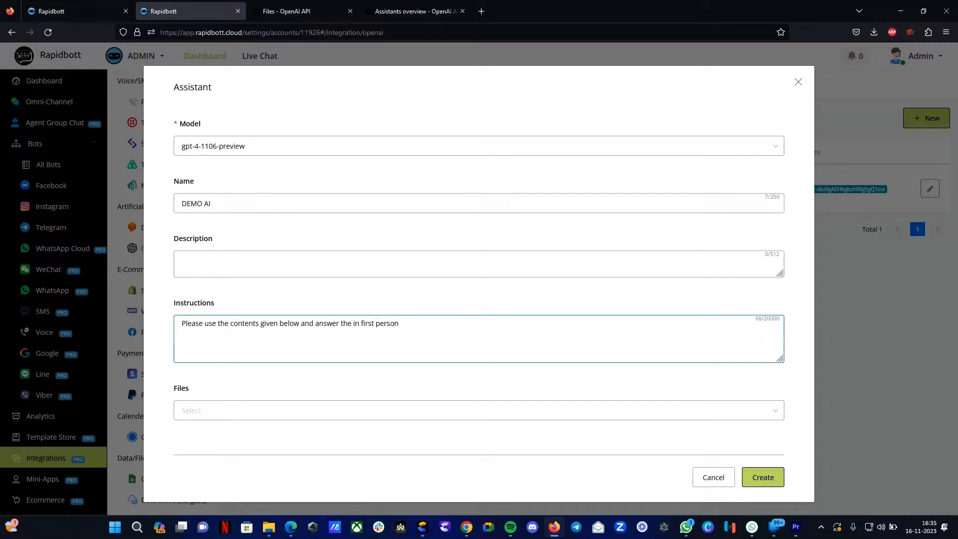
pyautogui.write('.')
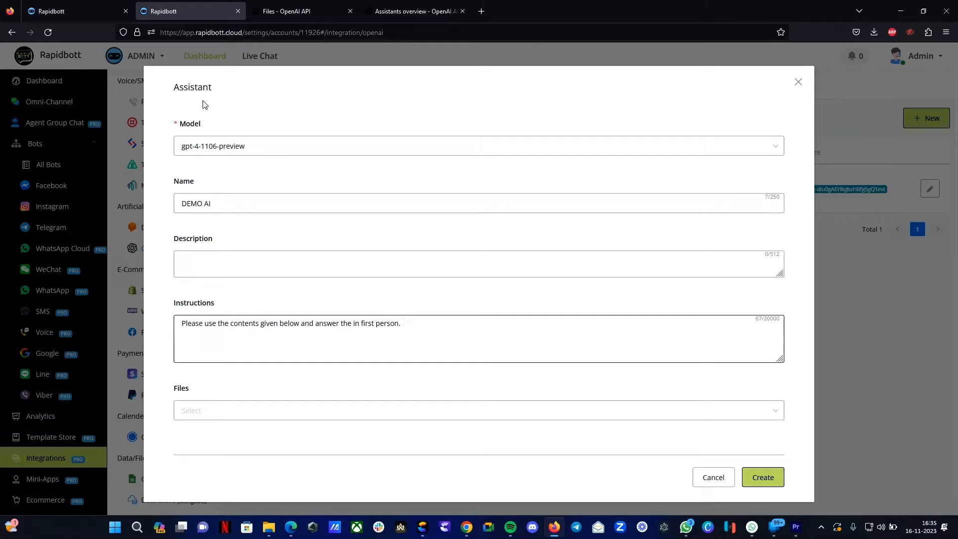
# - Attach docs-demo.pdf to the assistant and create it
pyautogui.click(208, 414)
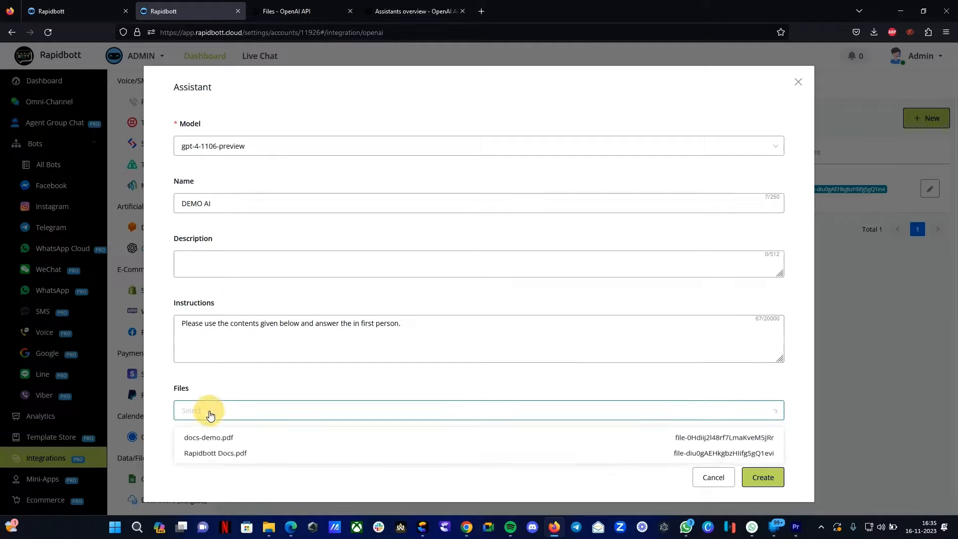
pyautogui.click(216, 441)
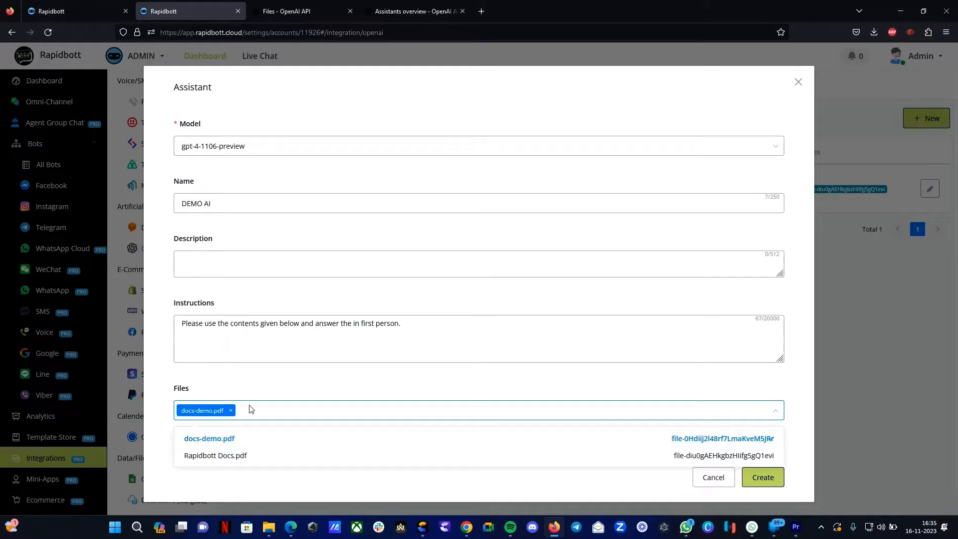
pyautogui.click(264, 391)
pyautogui.click(775, 476)
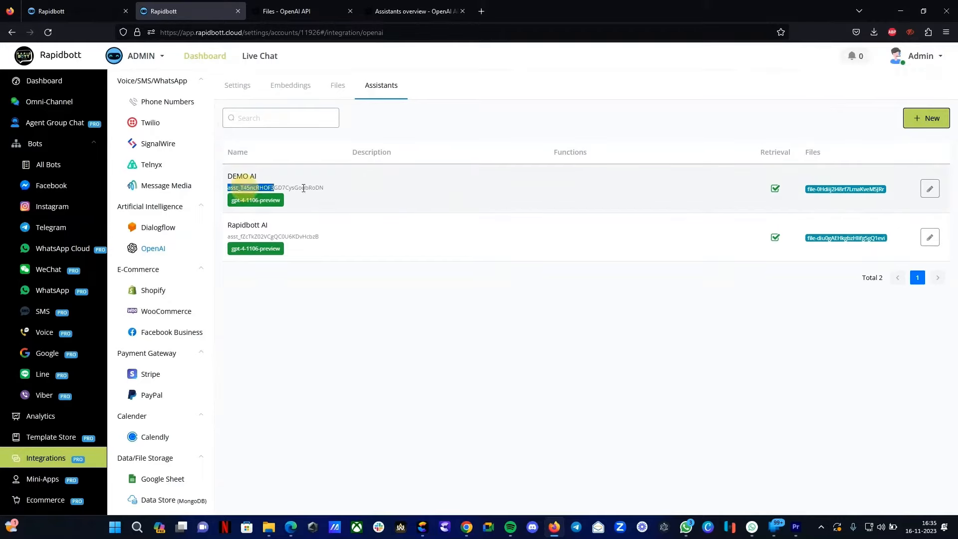
# - Select the DEMO AI assistant's ID and review the assistant on the OpenAI platform's Assistants page
pyautogui.moveTo(228, 187); pyautogui.dragTo(327, 187)
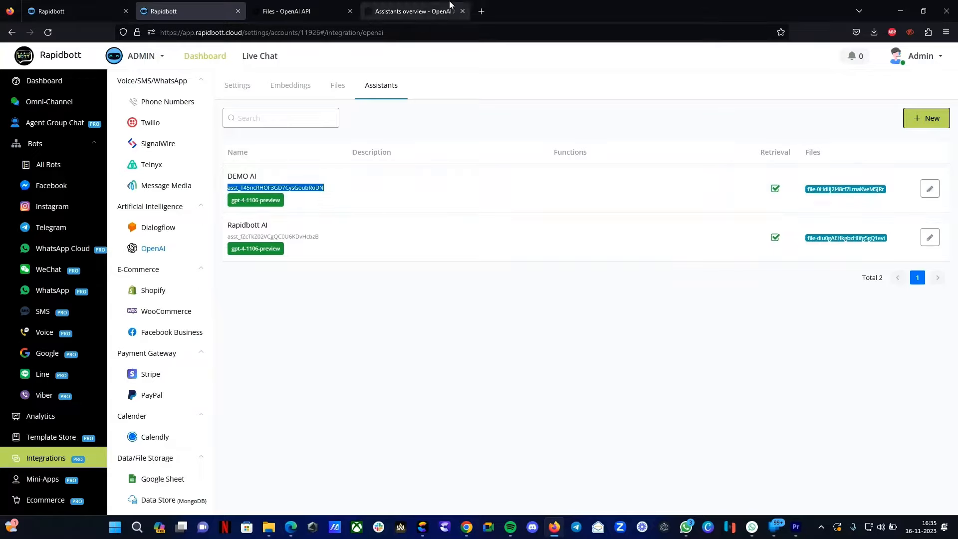
pyautogui.click(285, 10)
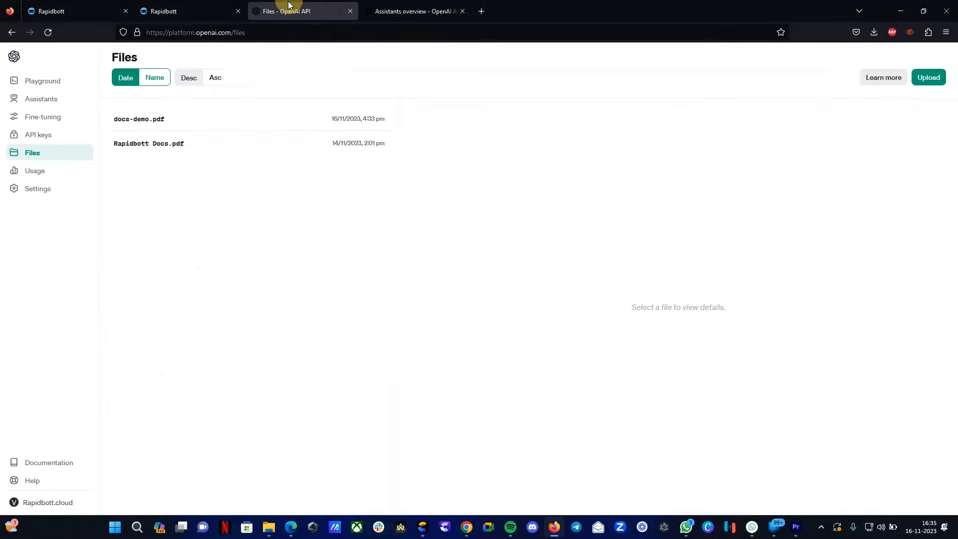
pyautogui.click(34, 99)
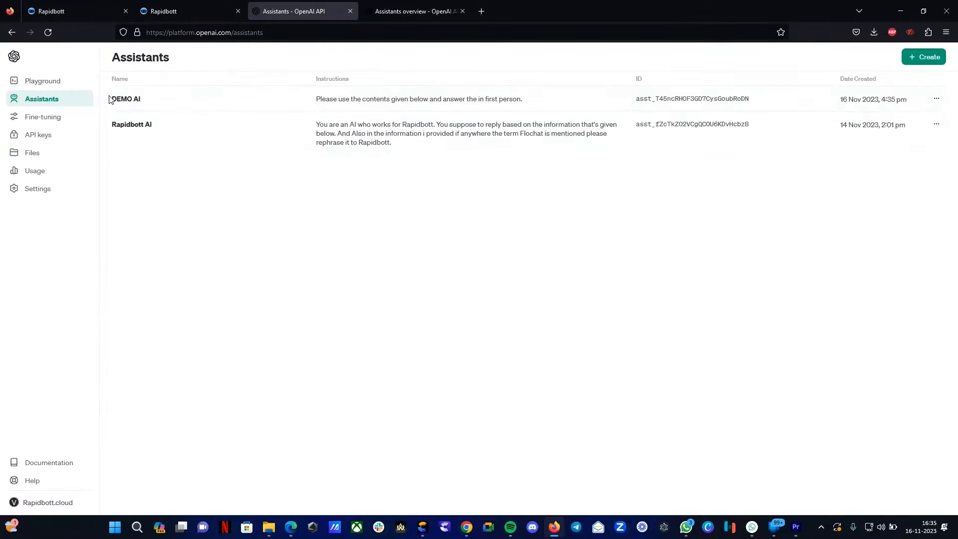
pyautogui.moveTo(109, 99); pyautogui.dragTo(143, 98)
pyautogui.moveTo(316, 100); pyautogui.dragTo(577, 108)
pyautogui.click(749, 111)
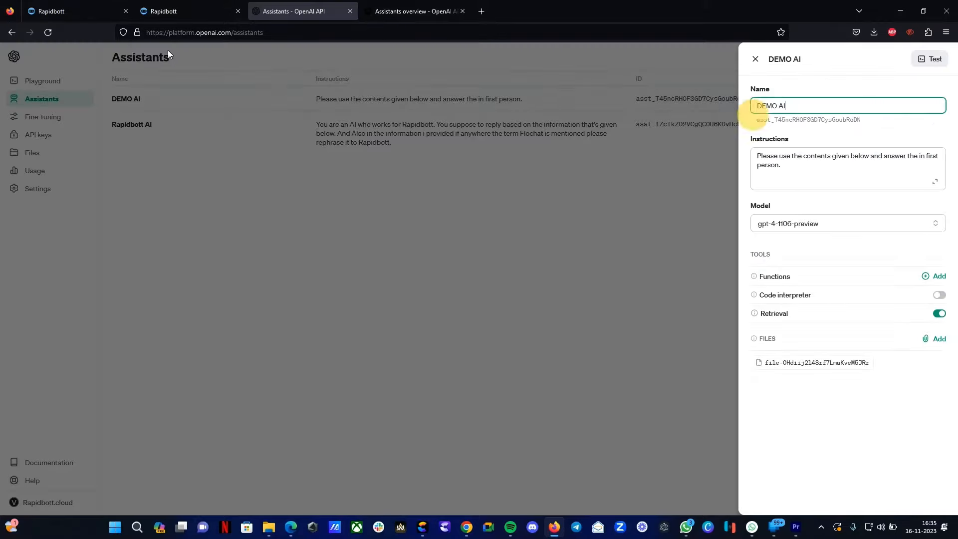
pyautogui.click(210, 15)
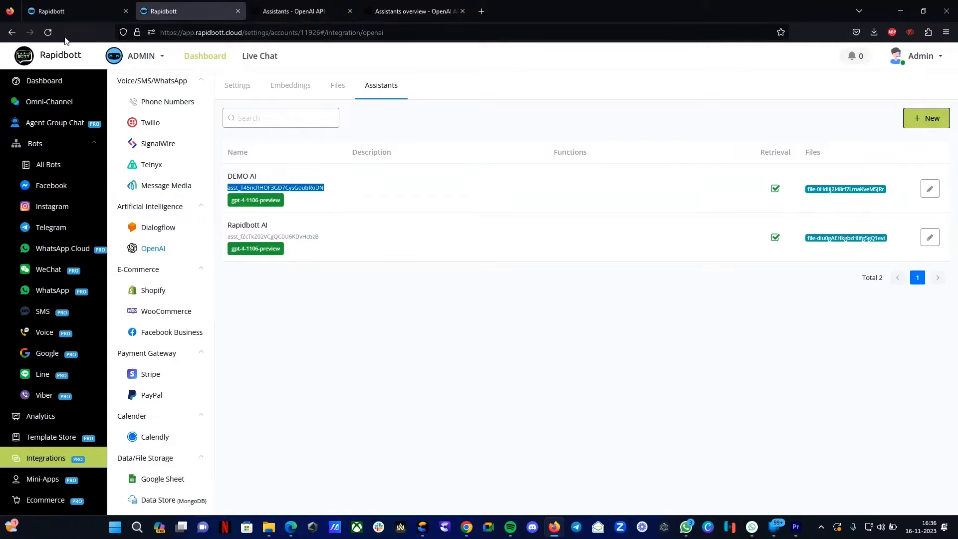
# - Open the OpenAI Create Assistant Completion action settings in the AI ASSISTANT flow
pyautogui.click(83, 9)
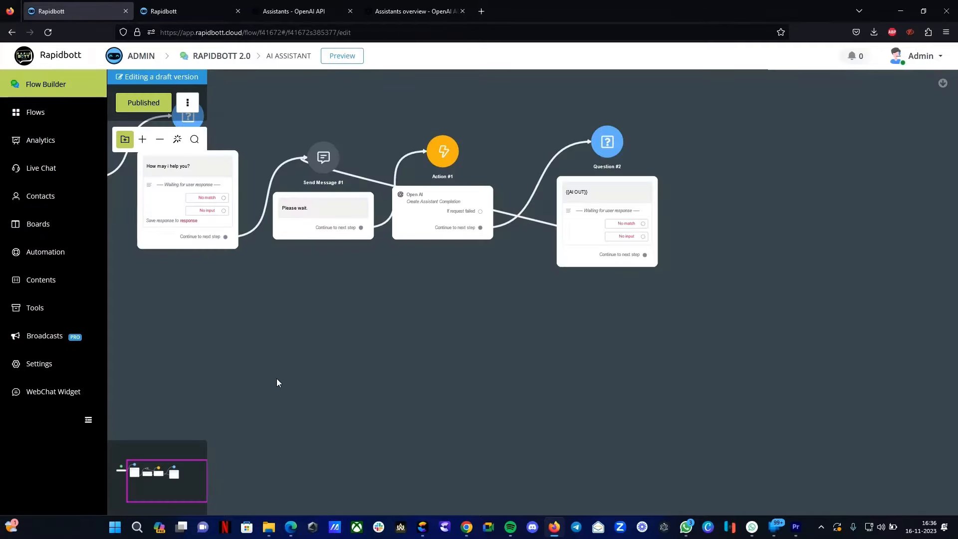
pyautogui.click(384, 364)
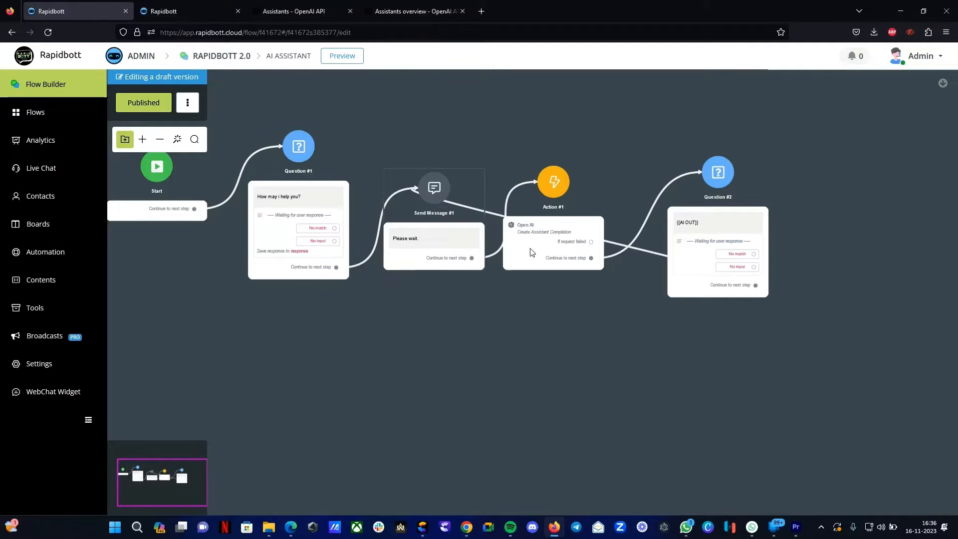
pyautogui.scroll(2, 358, 240)
pyautogui.scroll(1, 295, 186)
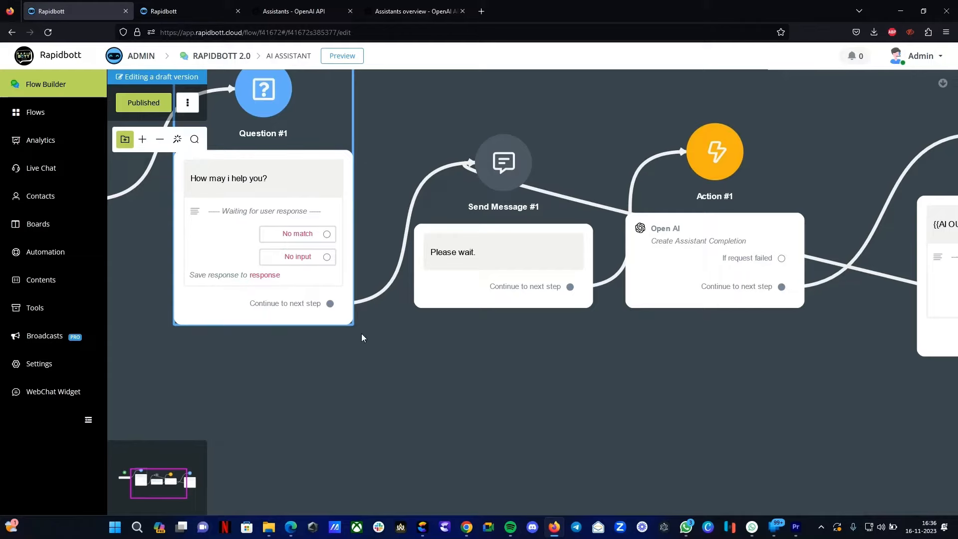
pyautogui.moveTo(362, 338); pyautogui.dragTo(224, 368)
pyautogui.click(545, 281)
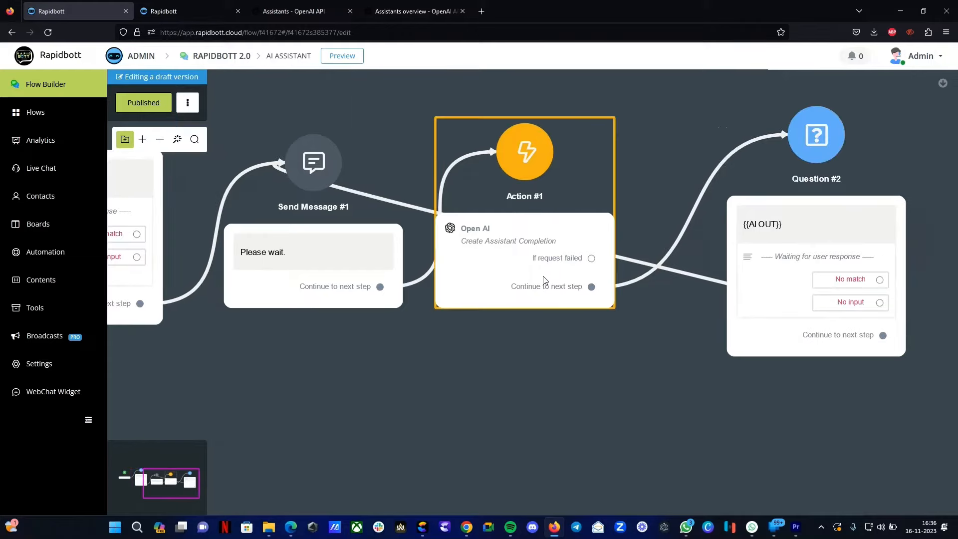
pyautogui.click(519, 256)
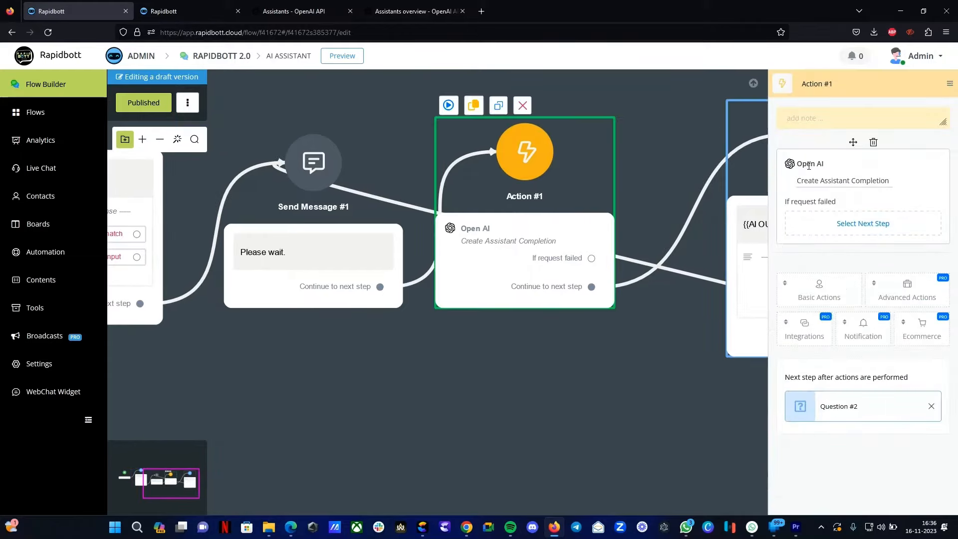
pyautogui.click(828, 181)
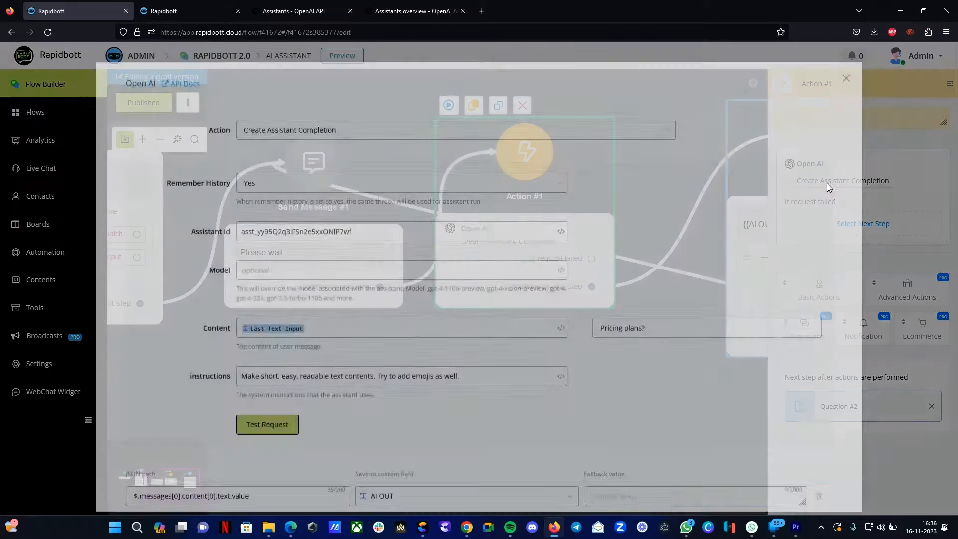
# - Browse the available OpenAI actions and keep Create Assistant Completion selected
pyautogui.click(348, 144)
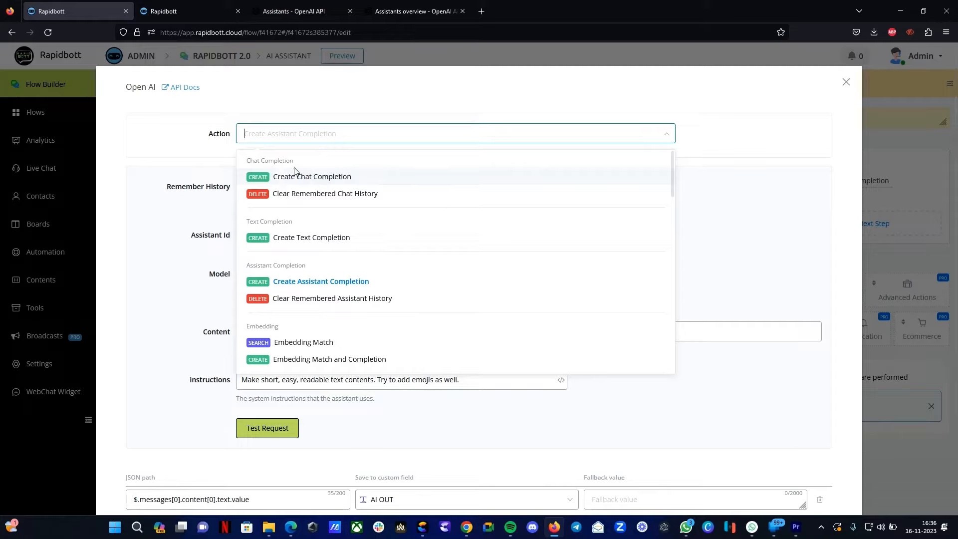
pyautogui.scroll(-5, 286, 248)
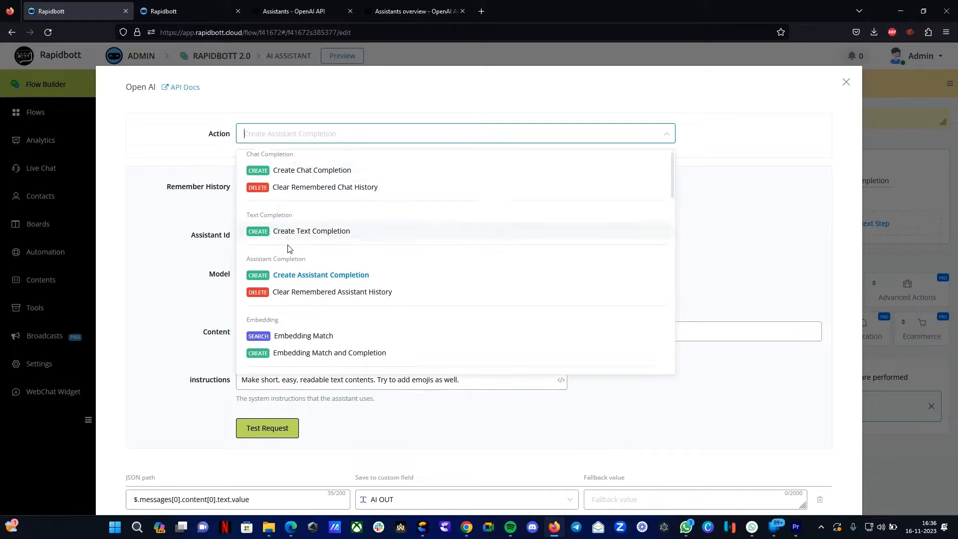
pyautogui.scroll(-2, 273, 234)
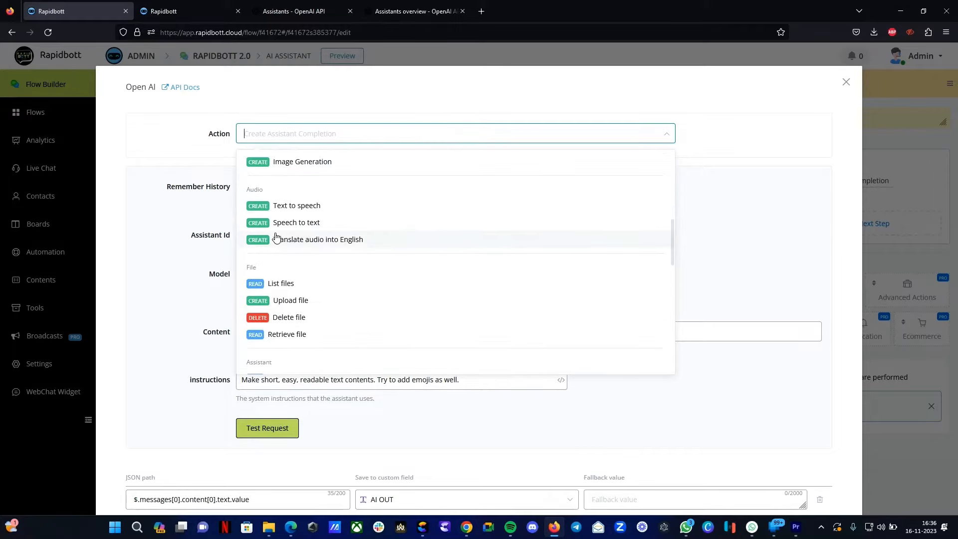
pyautogui.scroll(3, 309, 215)
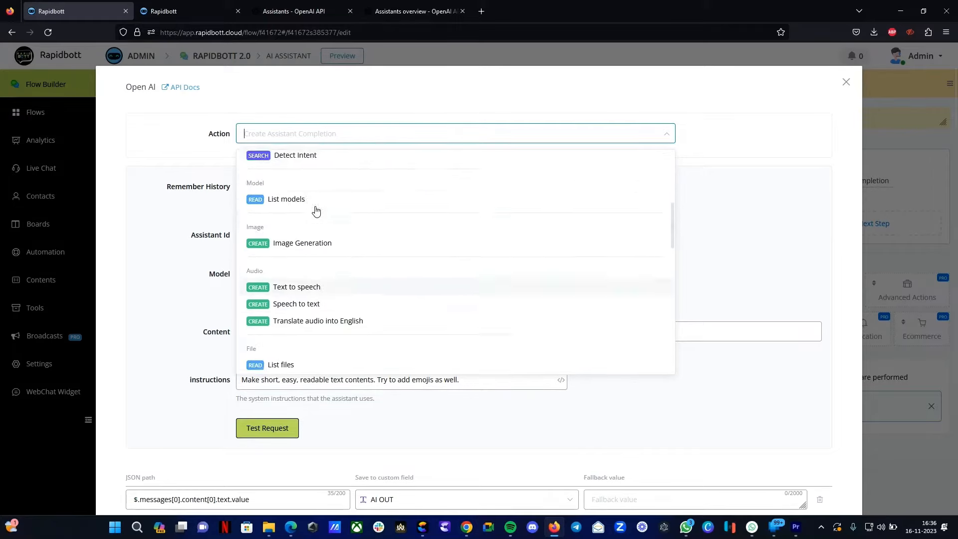
pyautogui.scroll(4, 304, 235)
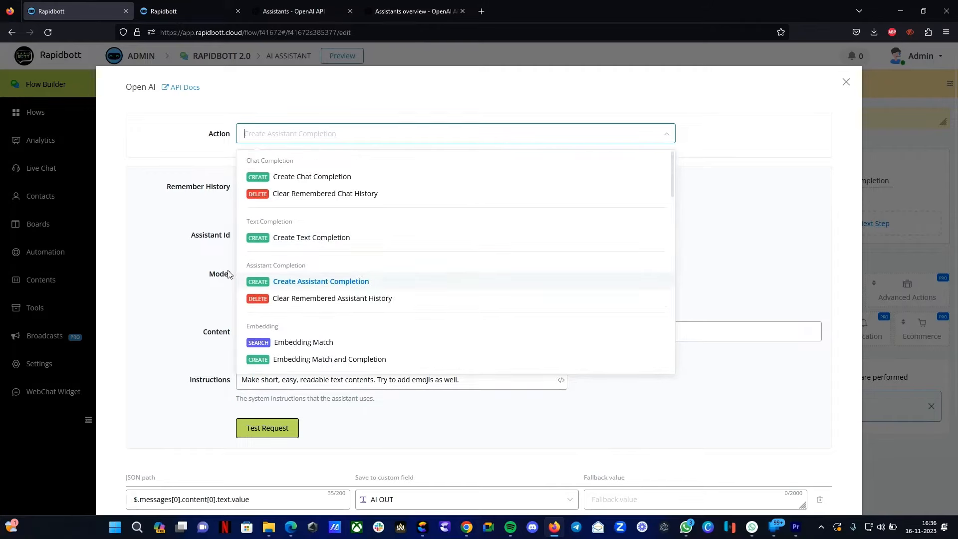
pyautogui.moveTo(247, 265); pyautogui.dragTo(311, 265)
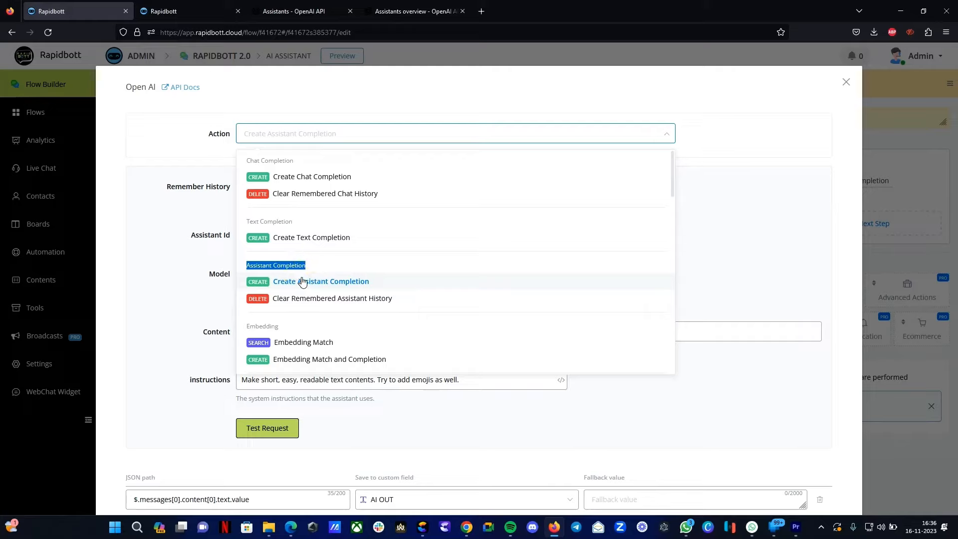
pyautogui.click(302, 281)
pyautogui.click(275, 235)
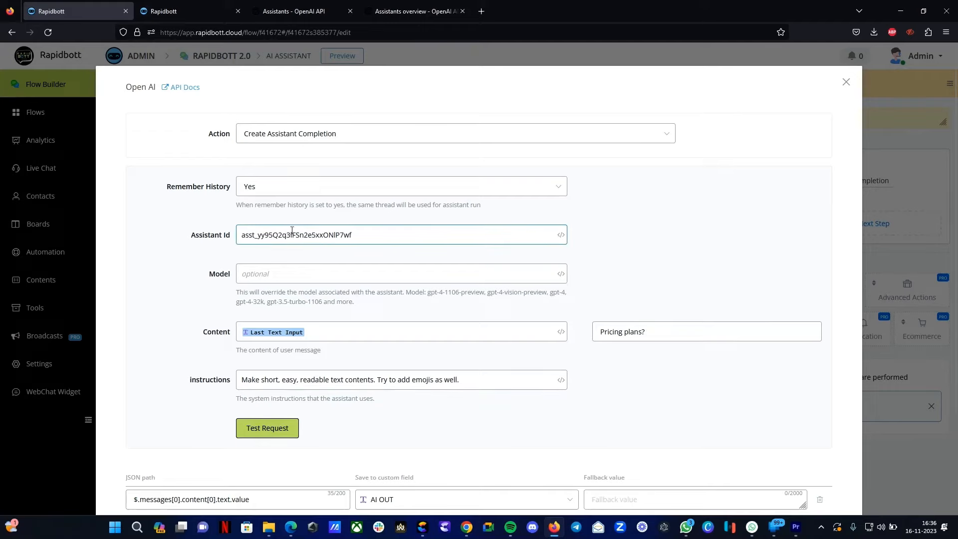
# - Replace the Assistant Id with the DEMO AI assistant's ID copied from the Assistants page
pyautogui.click(197, 11)
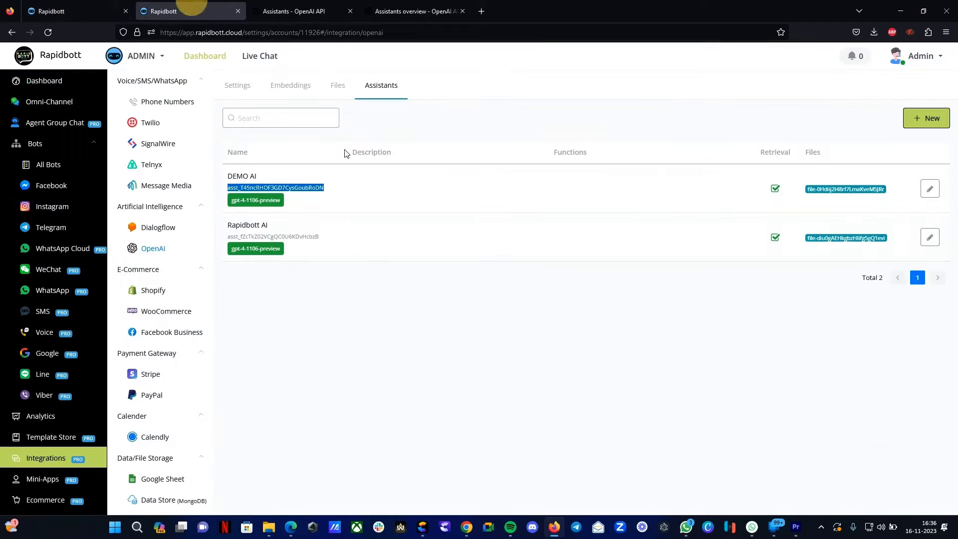
pyautogui.rightClick(296, 186)
pyautogui.click(305, 197)
pyautogui.click(77, 10)
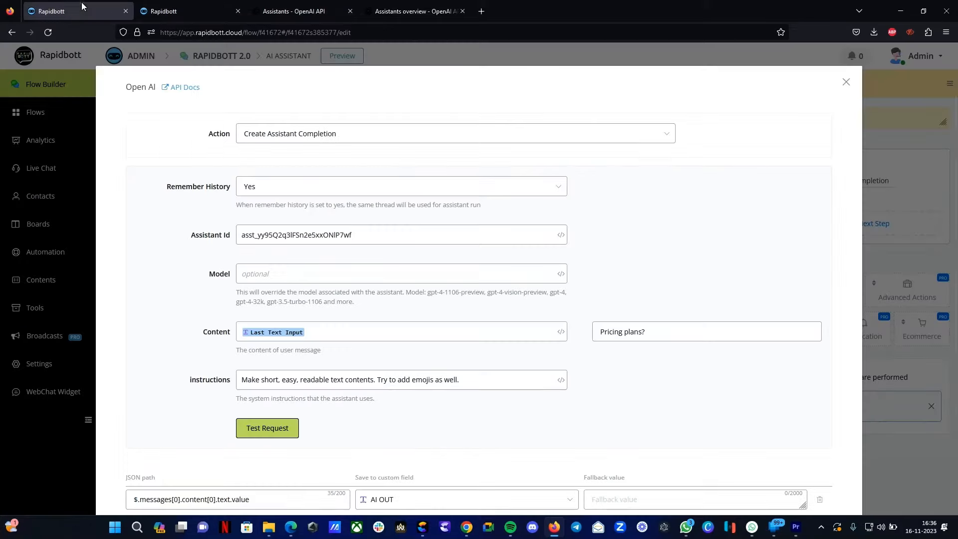
pyautogui.doubleClick(264, 231)
pyautogui.press('End')
pyautogui.rightClick(247, 239)
pyautogui.click(302, 314)
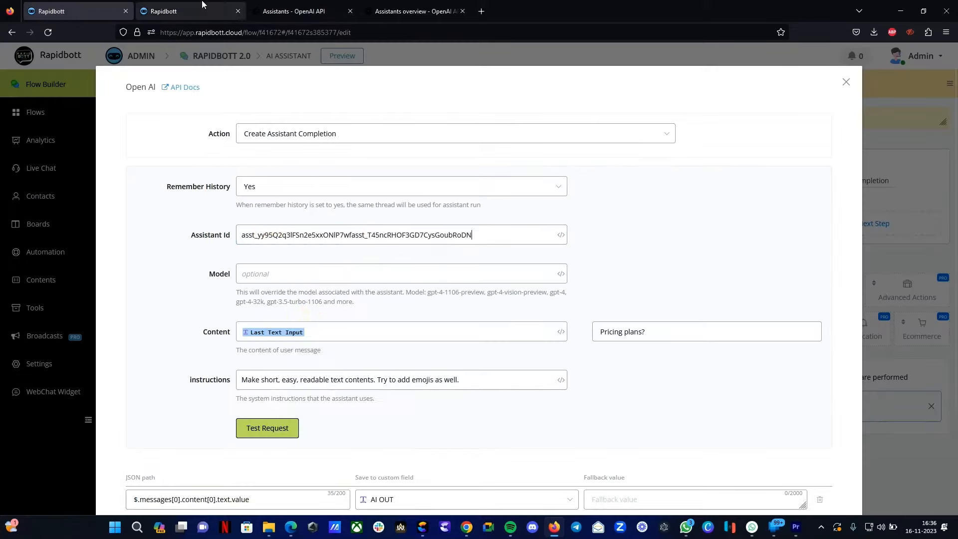
pyautogui.doubleClick(342, 234)
pyautogui.press('BackSpace')
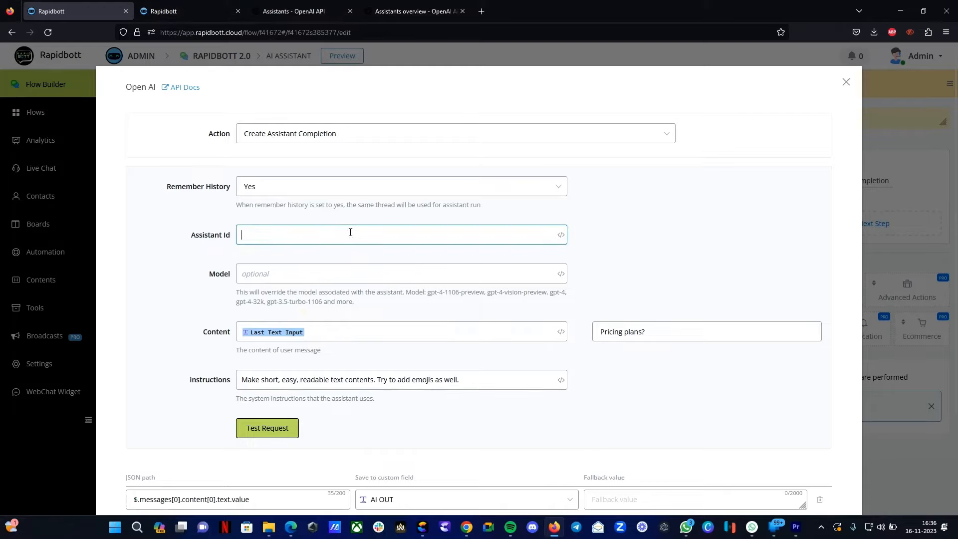
pyautogui.hotkey('ctrl', 'v')
pyautogui.click(189, 11)
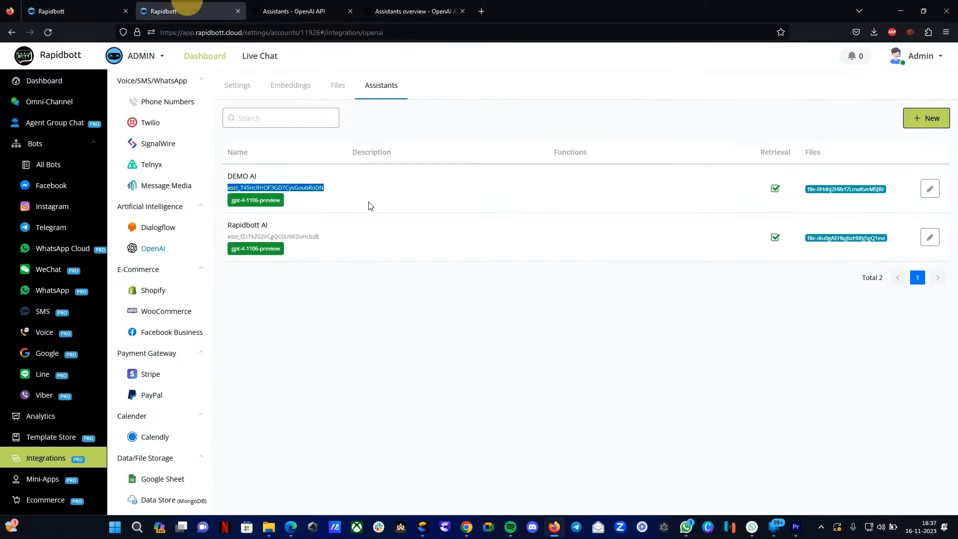
pyautogui.click(57, 6)
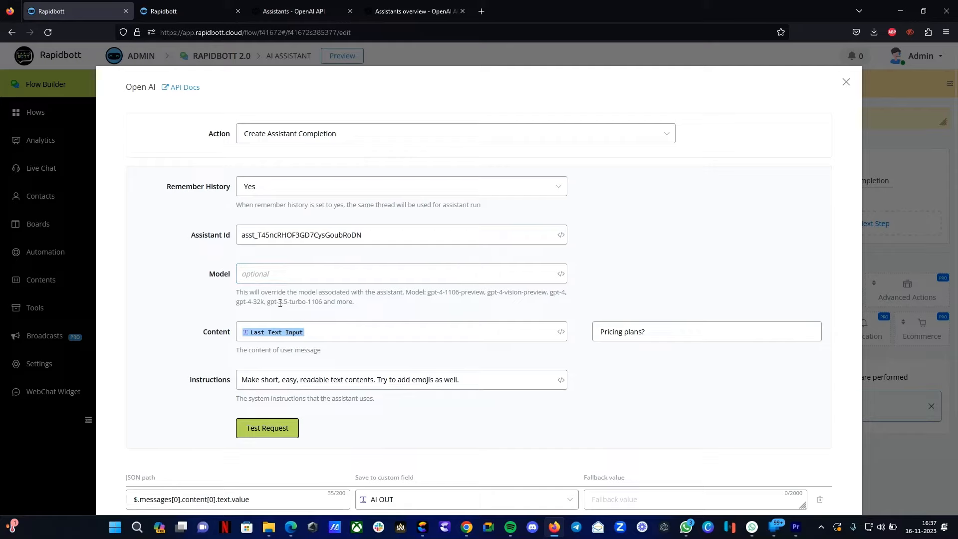
# - Review the Model, instructions and sample content "Pricing plans?" fields of the action
pyautogui.click(291, 276)
pyautogui.click(285, 384)
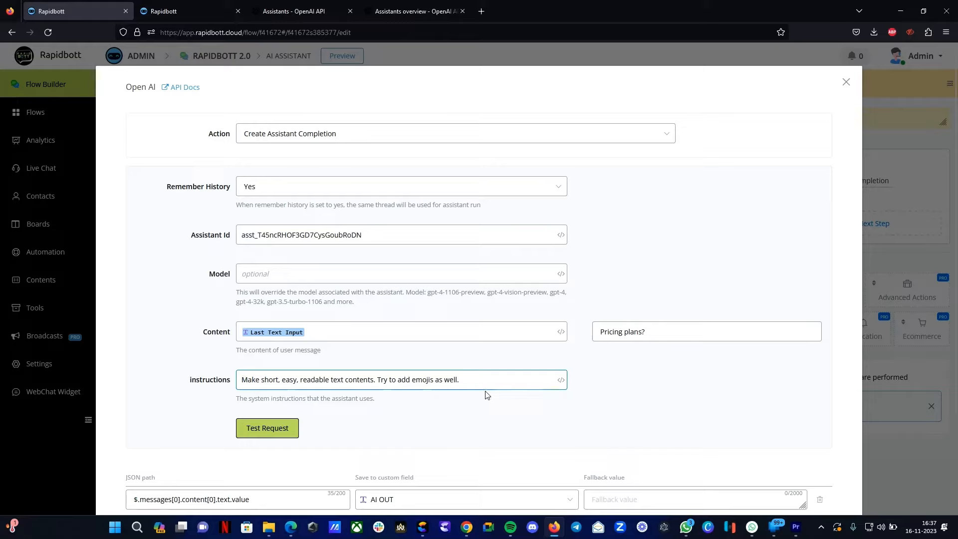
pyautogui.moveTo(377, 381); pyautogui.dragTo(470, 379)
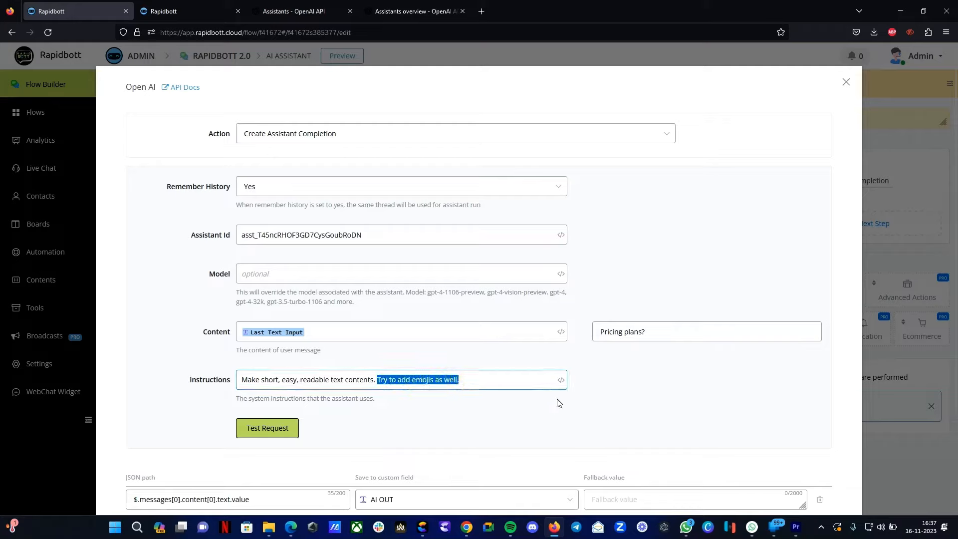
pyautogui.click(667, 327)
pyautogui.moveTo(667, 327); pyautogui.dragTo(561, 329)
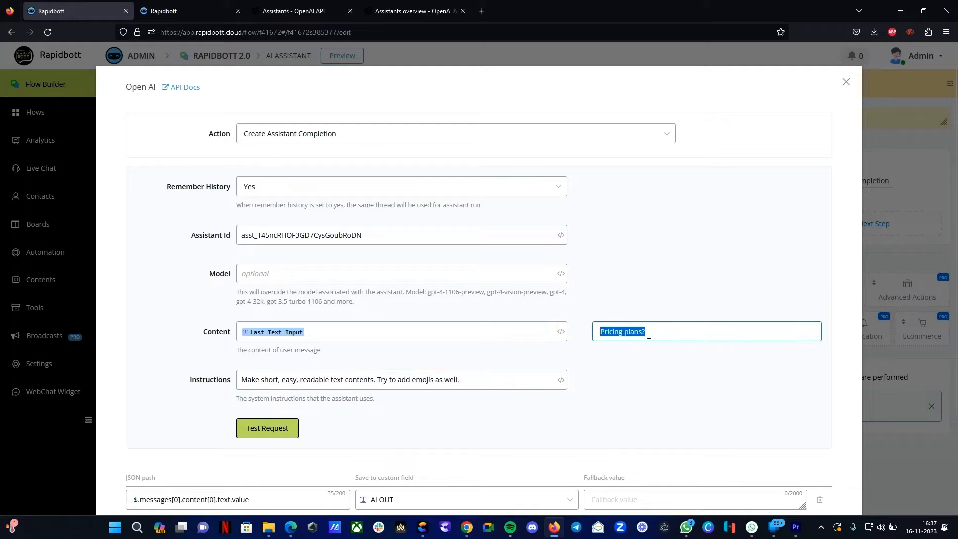
# - Switch to the Rapidbott Docs PDF and review its Pricing Plans section
pyautogui.click(291, 526)
pyautogui.scroll(20, 363, 222)
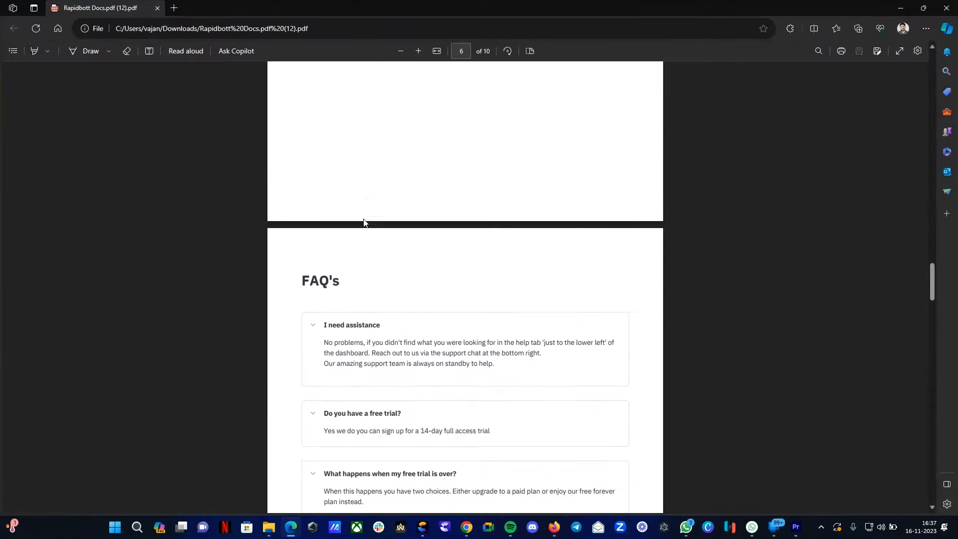
pyautogui.scroll(15, 389, 218)
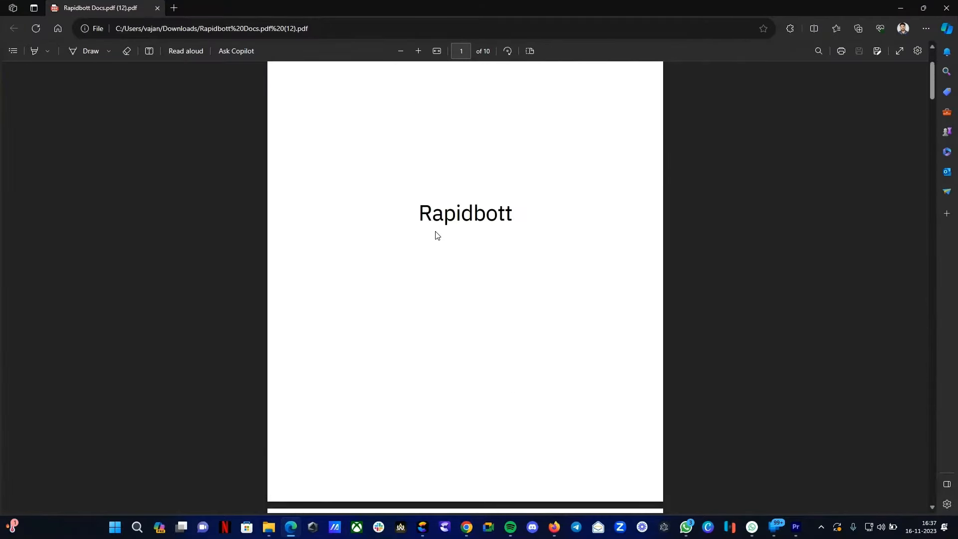
pyautogui.scroll(-12, 437, 235)
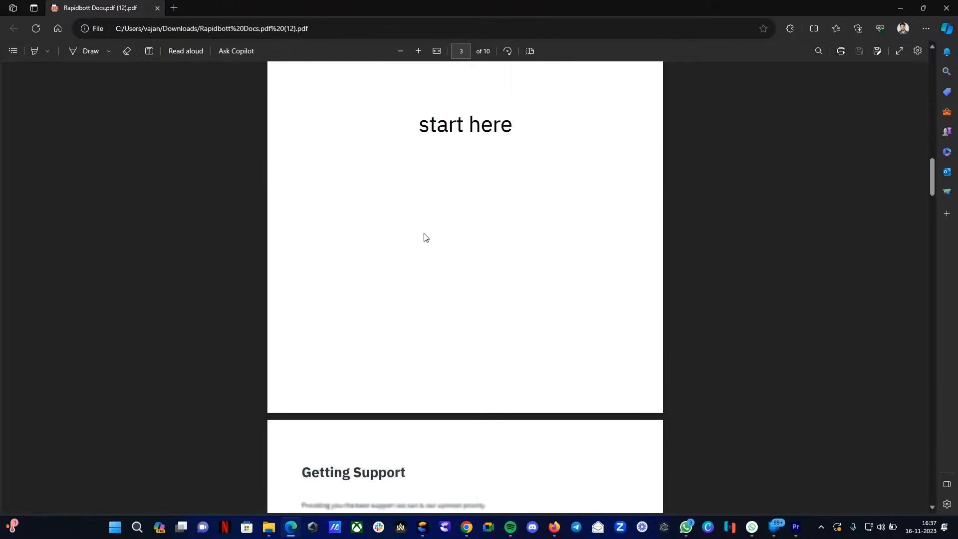
pyautogui.scroll(-15, 423, 233)
pyautogui.scroll(11, 423, 235)
pyautogui.scroll(-3, 422, 236)
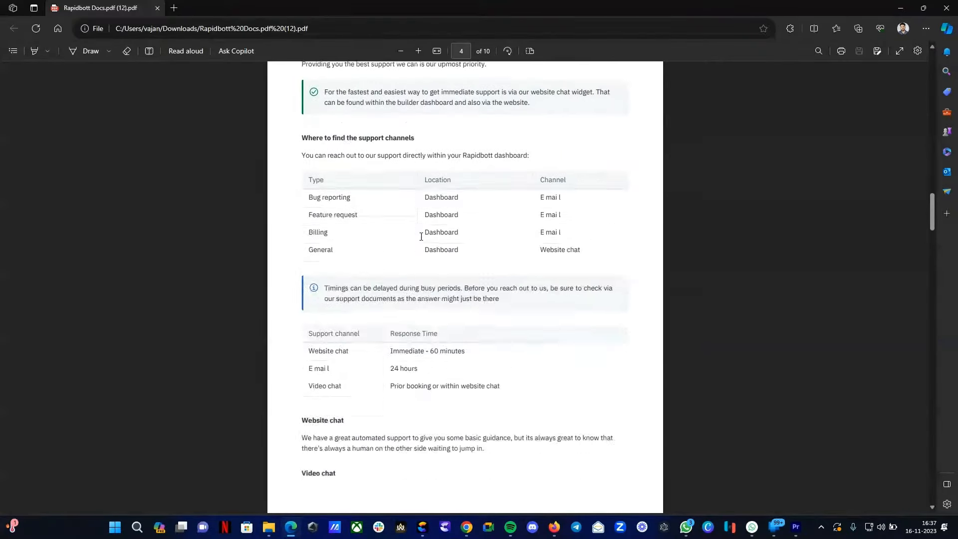
pyautogui.scroll(-20, 421, 236)
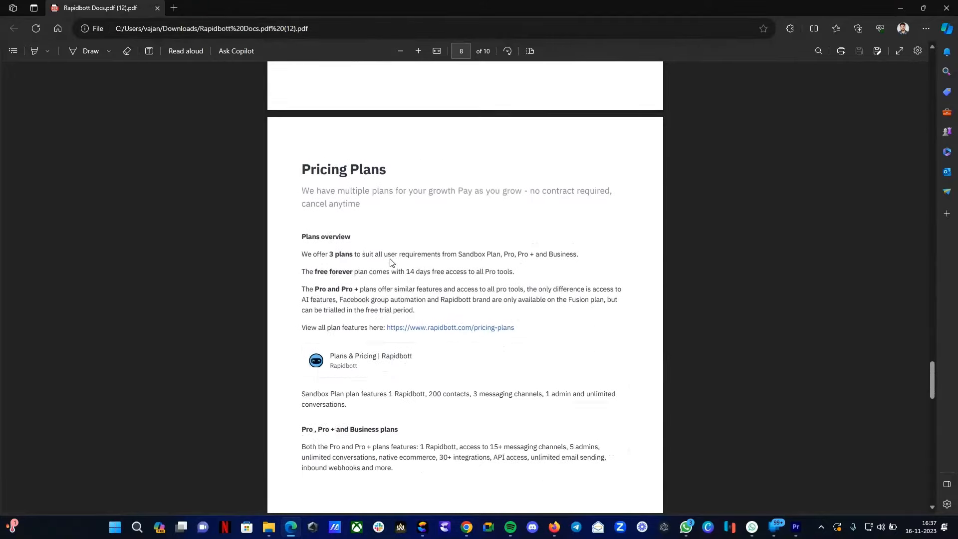
pyautogui.scroll(-1, 391, 263)
pyautogui.moveTo(301, 144); pyautogui.dragTo(406, 266)
pyautogui.scroll(-2, 406, 266)
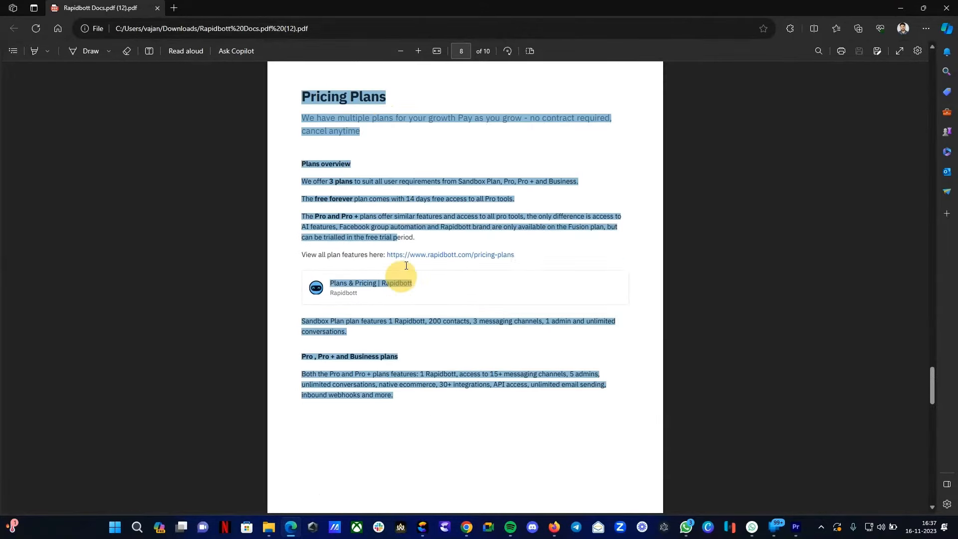
pyautogui.scroll(-4, 405, 267)
pyautogui.click(396, 280)
pyautogui.click(900, 7)
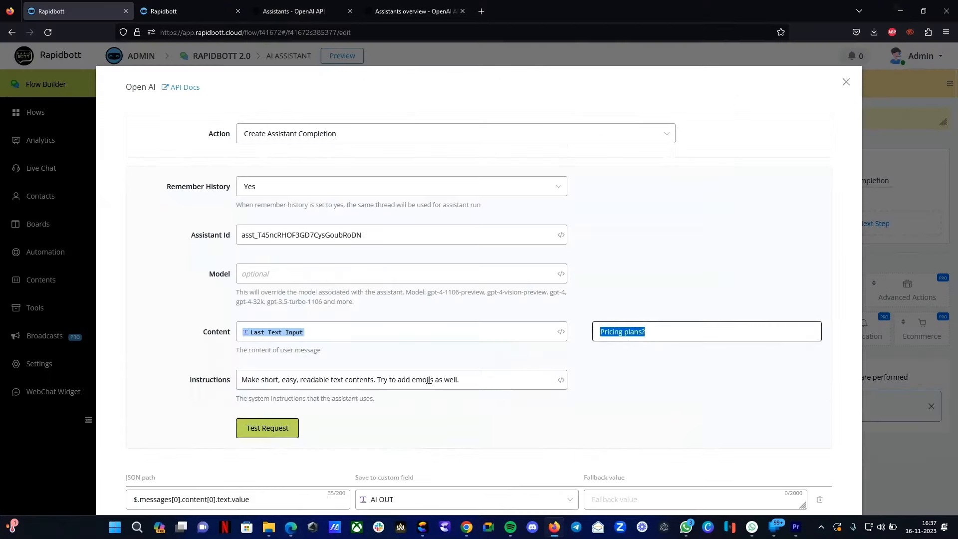
# - Run a test request with the sample content "Pricing plans?" and inspect the returned sample data
pyautogui.click(669, 331)
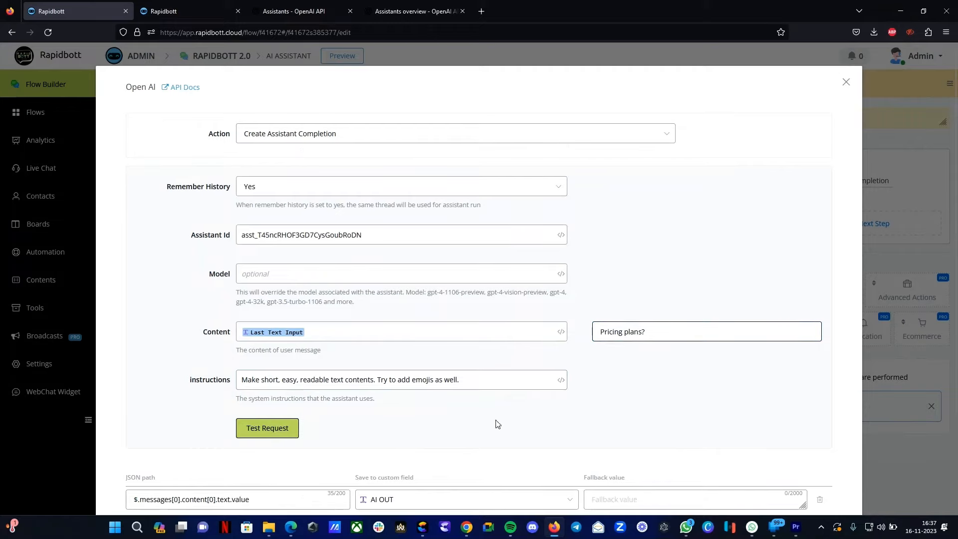
pyautogui.click(270, 428)
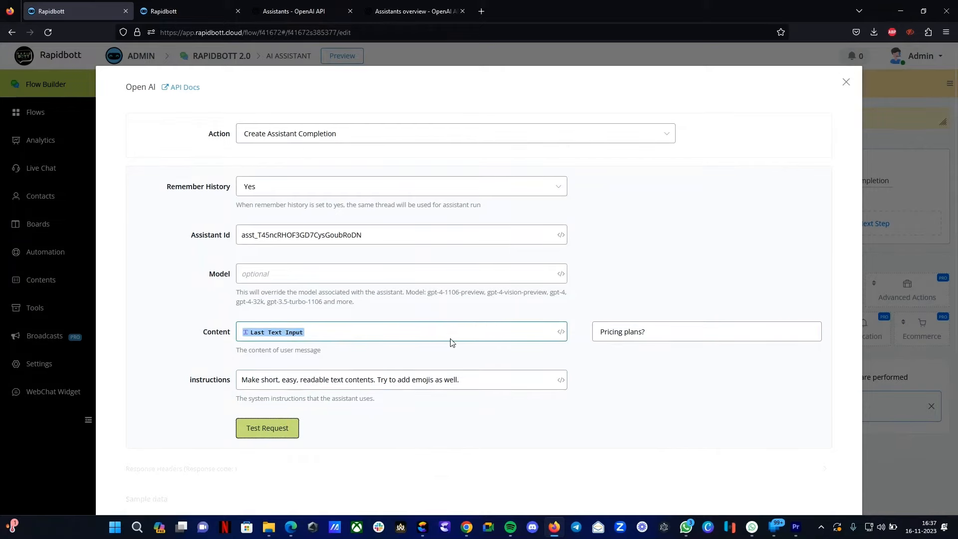
pyautogui.scroll(-4, 451, 342)
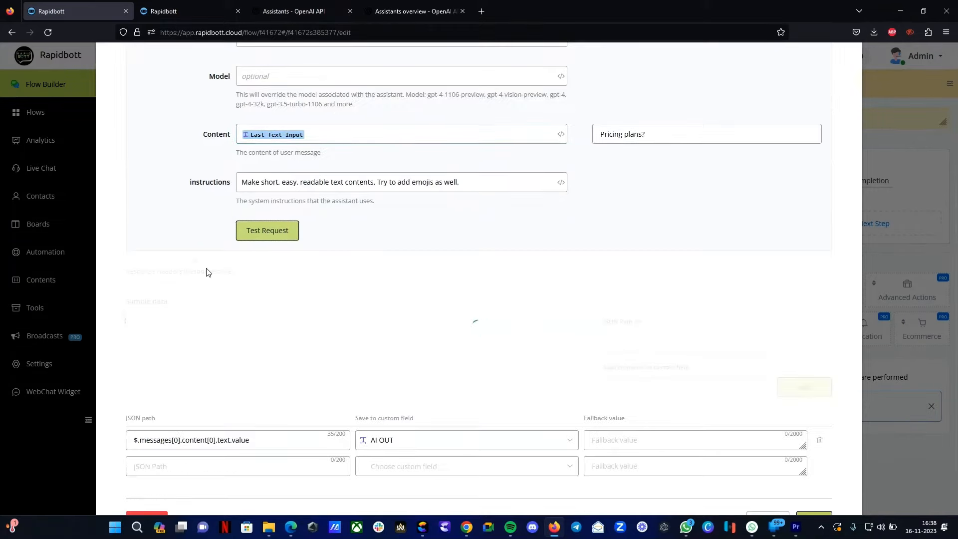
pyautogui.scroll(1, 307, 181)
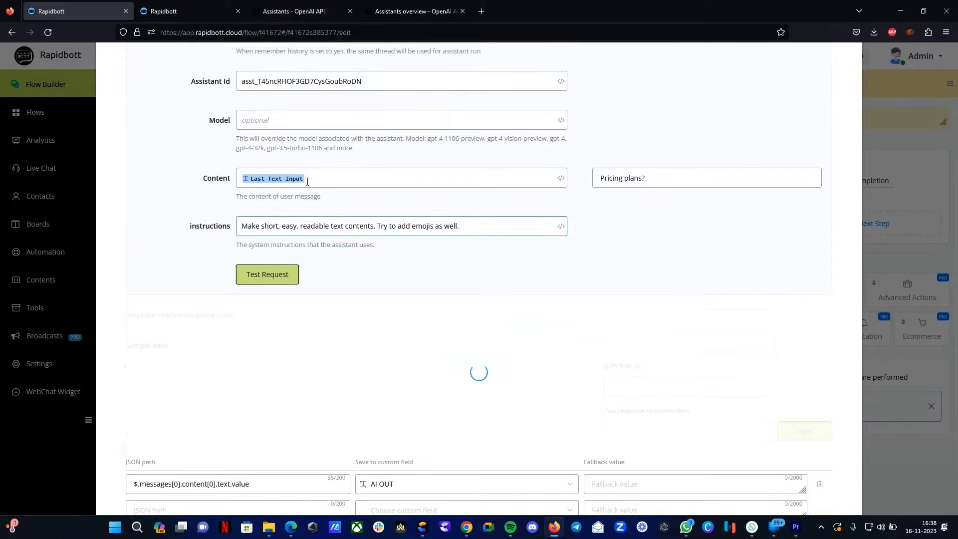
pyautogui.scroll(2, 307, 181)
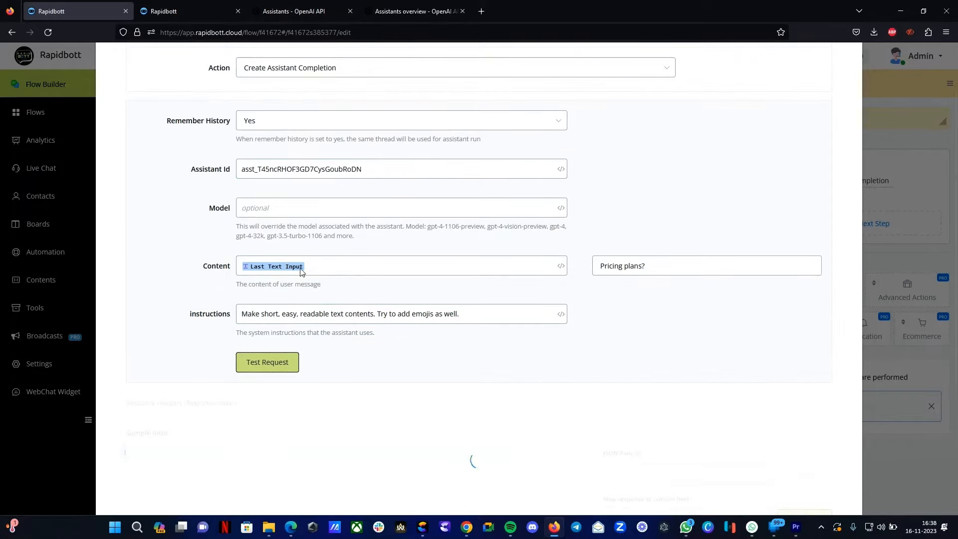
pyautogui.scroll(-2, 300, 272)
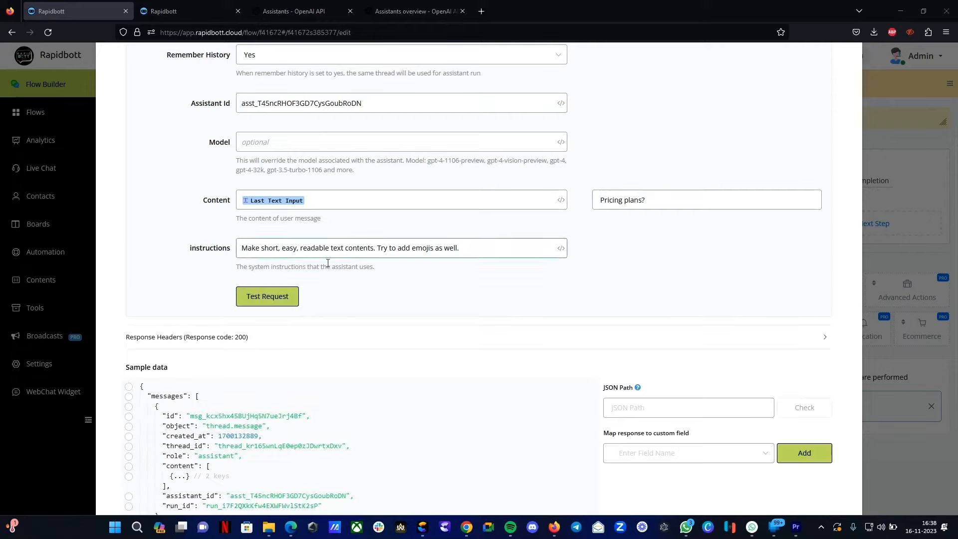
# - Compare the file ID in the sample data with the DEMO AI assistant's file on the Assistants page
pyautogui.scroll(-2, 408, 293)
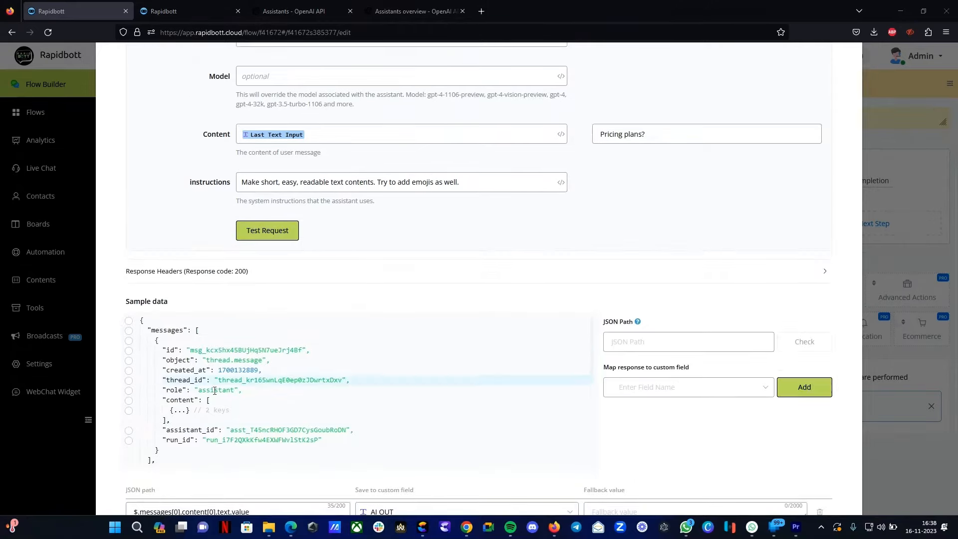
pyautogui.scroll(-3, 302, 359)
pyautogui.scroll(-6, 302, 359)
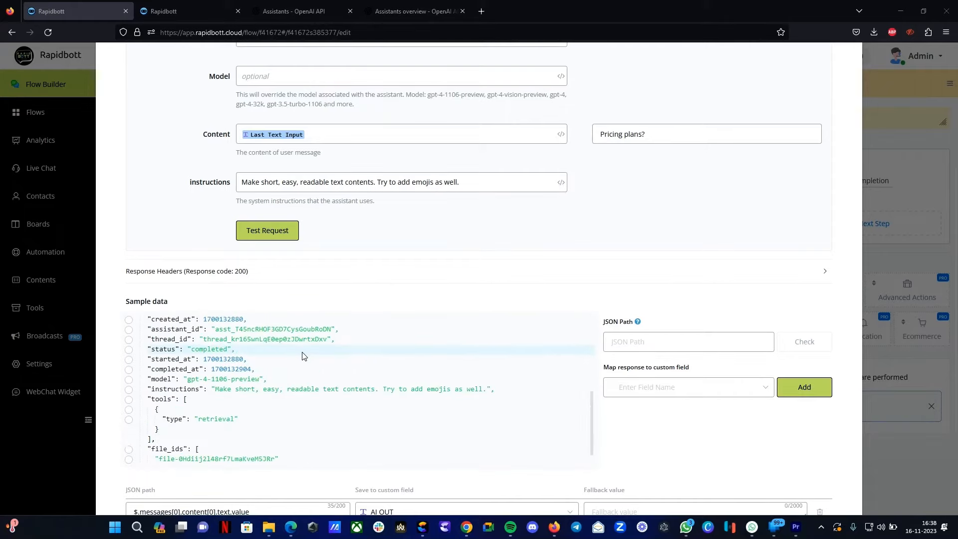
pyautogui.moveTo(163, 440); pyautogui.dragTo(272, 441)
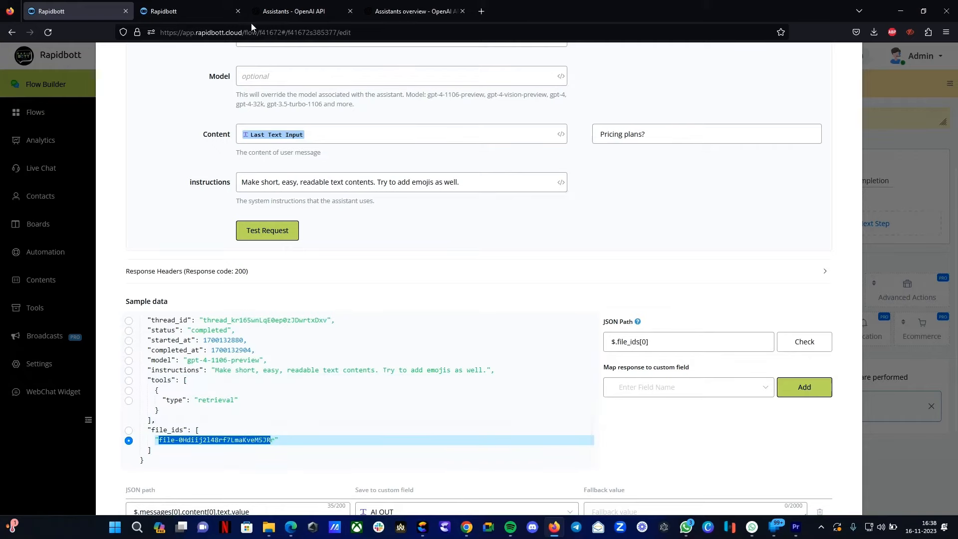
pyautogui.click(187, 11)
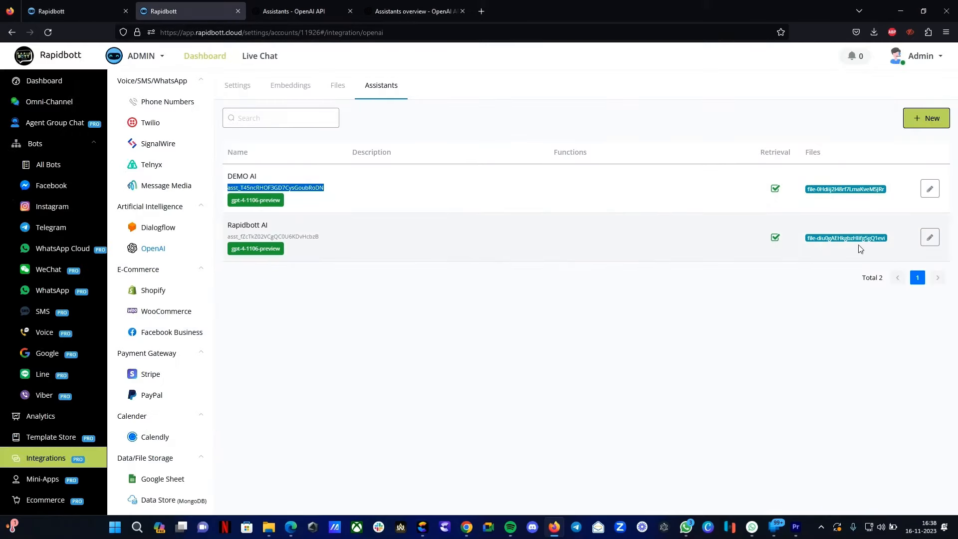
pyautogui.click(884, 191)
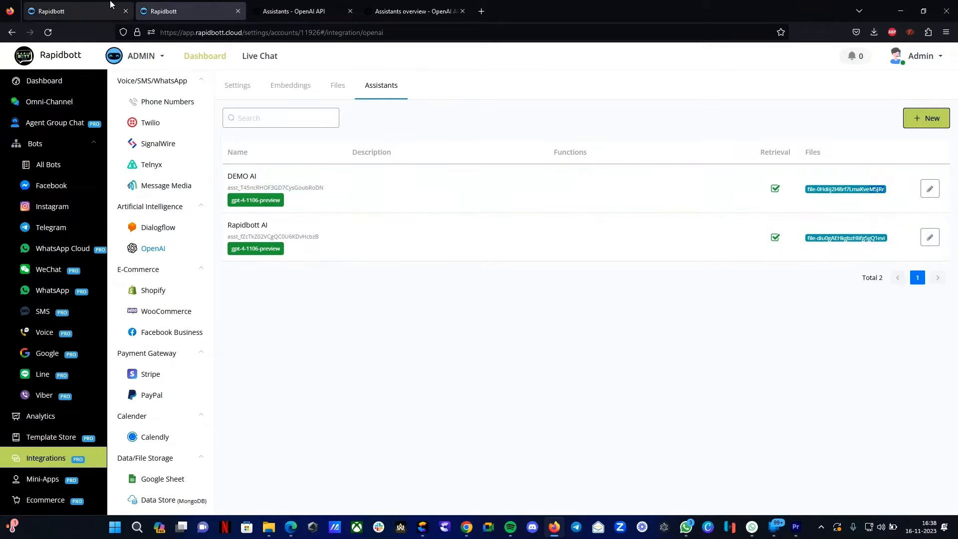
pyautogui.click(75, 11)
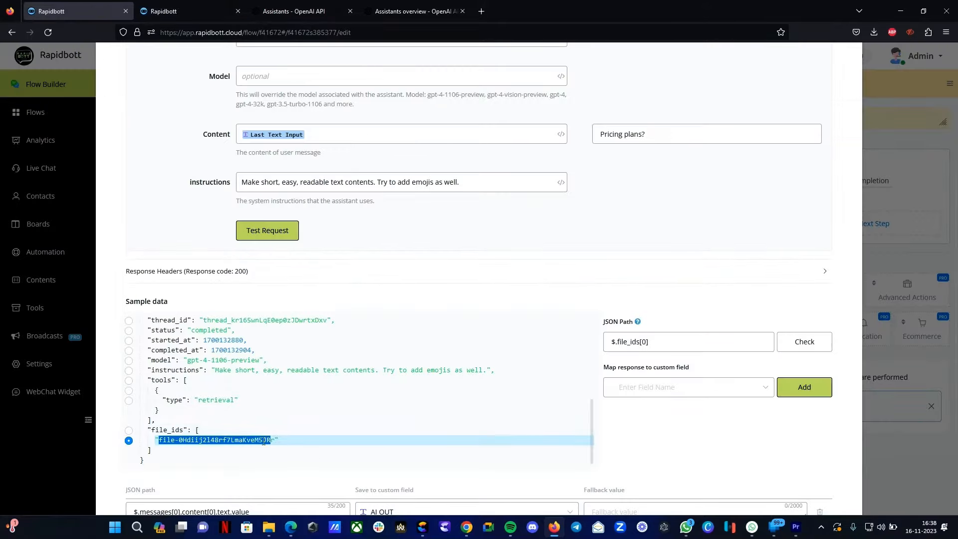
# - Expand the message content in the sample data and select its text value as the JSON path
pyautogui.scroll(2, 263, 389)
pyautogui.scroll(3, 263, 388)
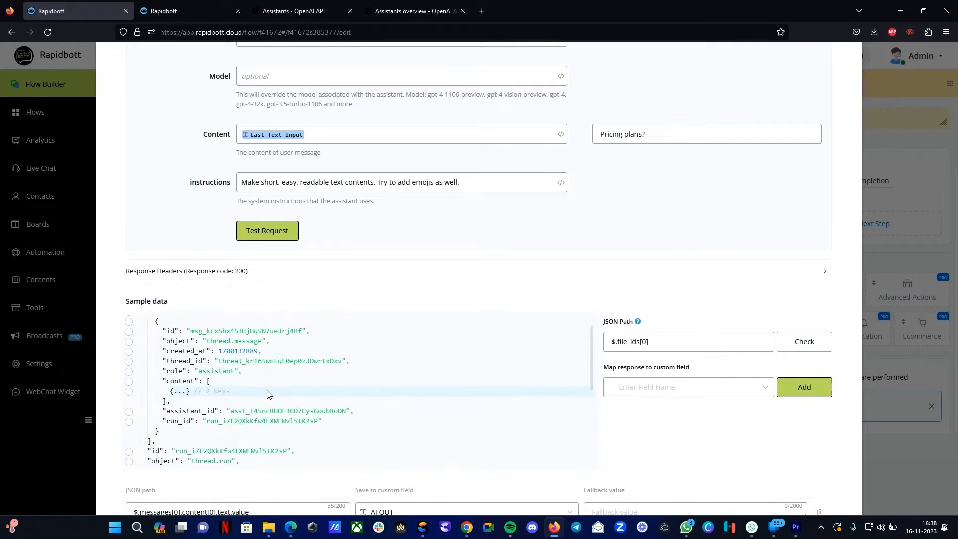
pyautogui.scroll(-3, 221, 436)
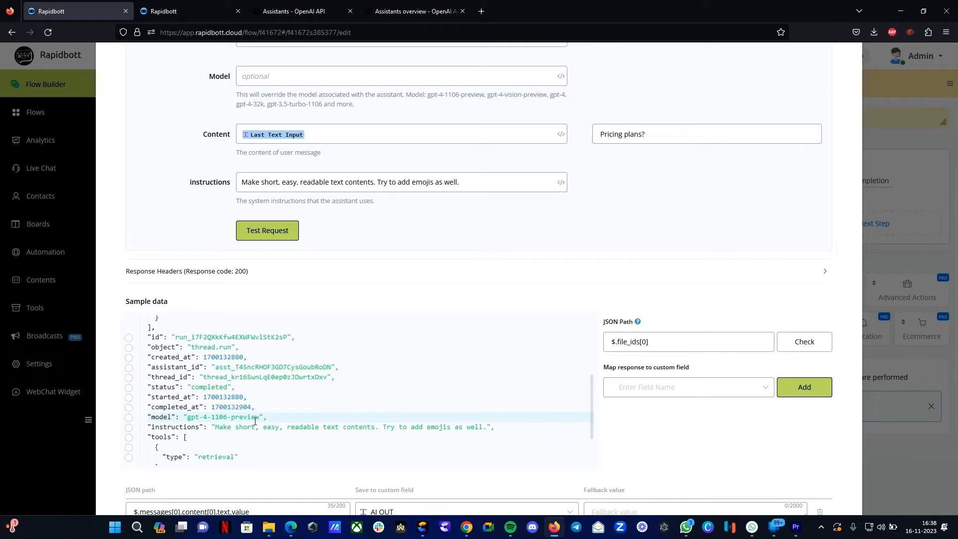
pyautogui.scroll(10, 252, 414)
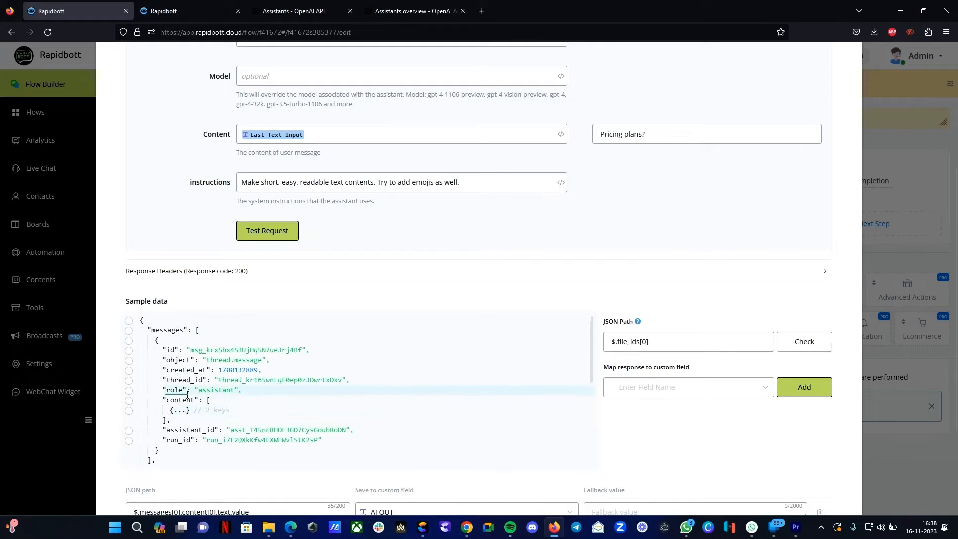
pyautogui.click(180, 410)
pyautogui.scroll(-2, 180, 409)
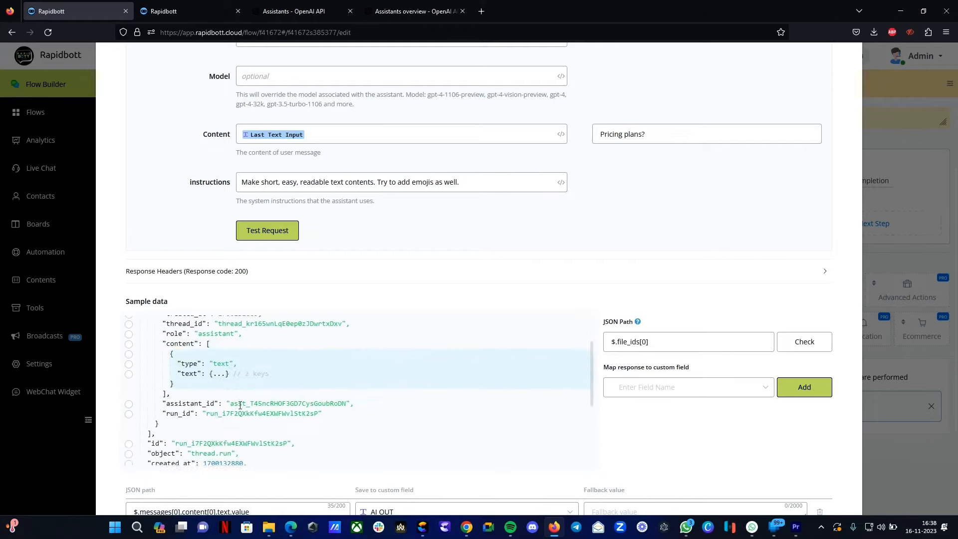
pyautogui.click(219, 377)
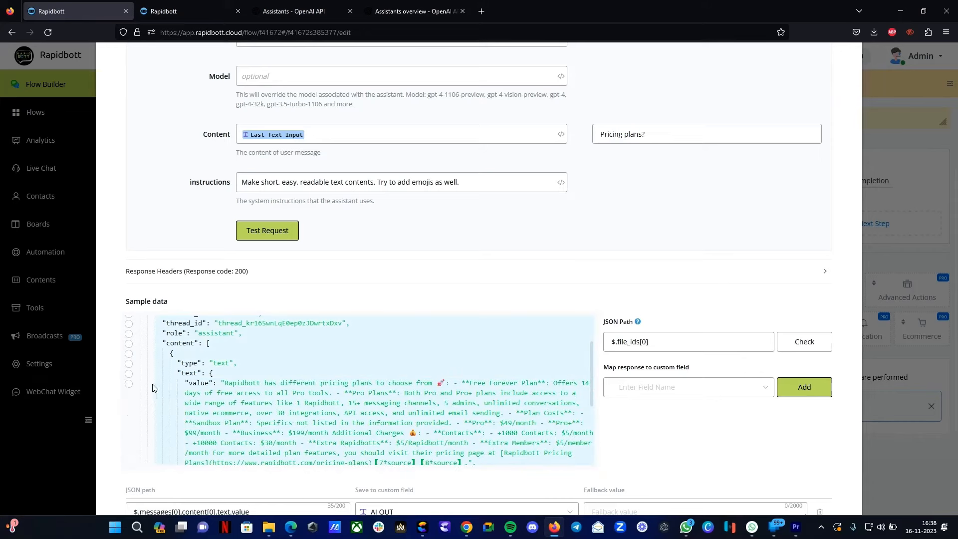
pyautogui.click(129, 383)
pyautogui.scroll(-2, 232, 387)
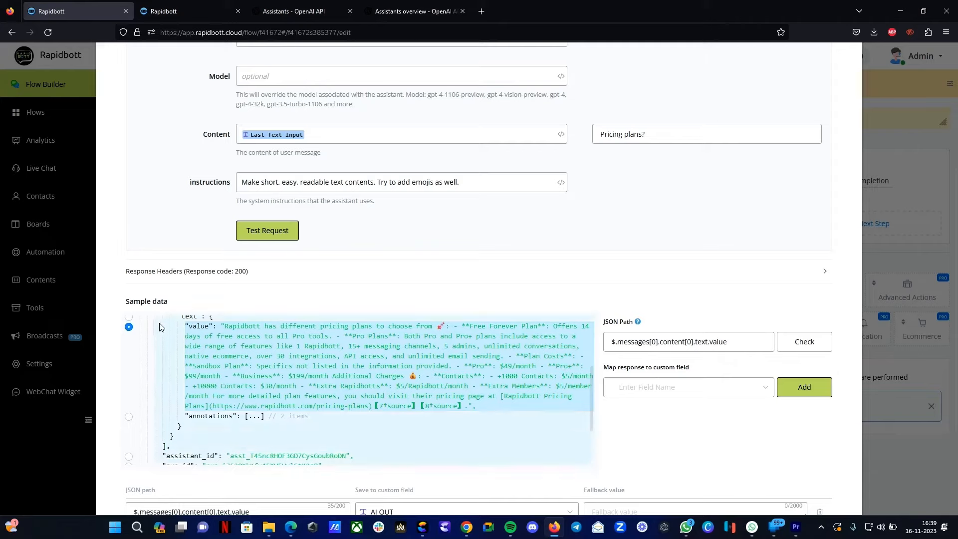
# - Try to create a new custom field named ai for mapping the response
pyautogui.click(606, 342)
pyautogui.click(685, 391)
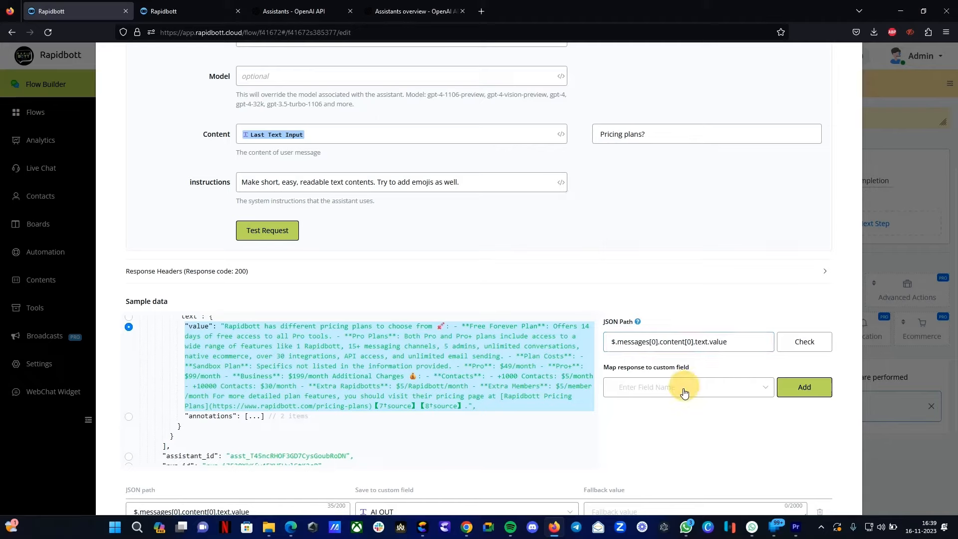
pyautogui.write('ai')
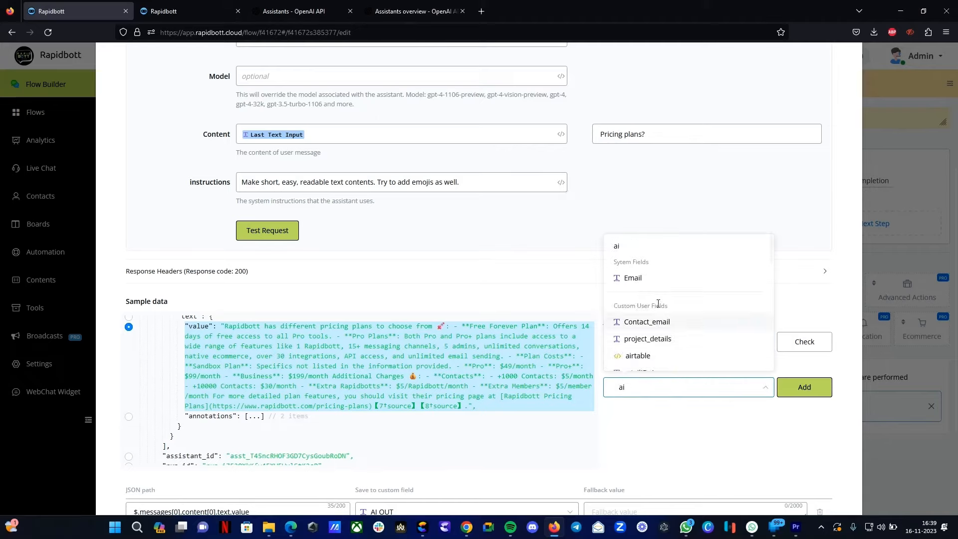
pyautogui.click(621, 253)
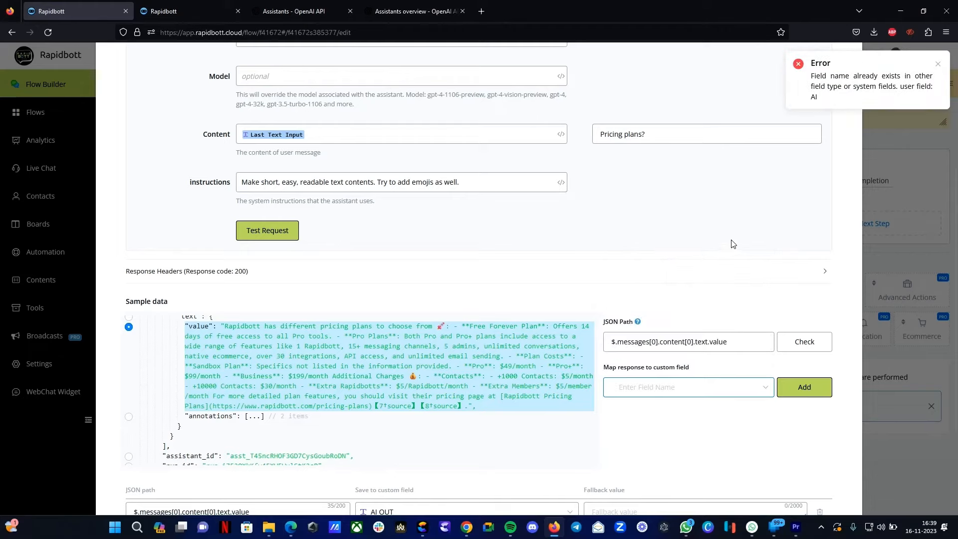
pyautogui.click(657, 388)
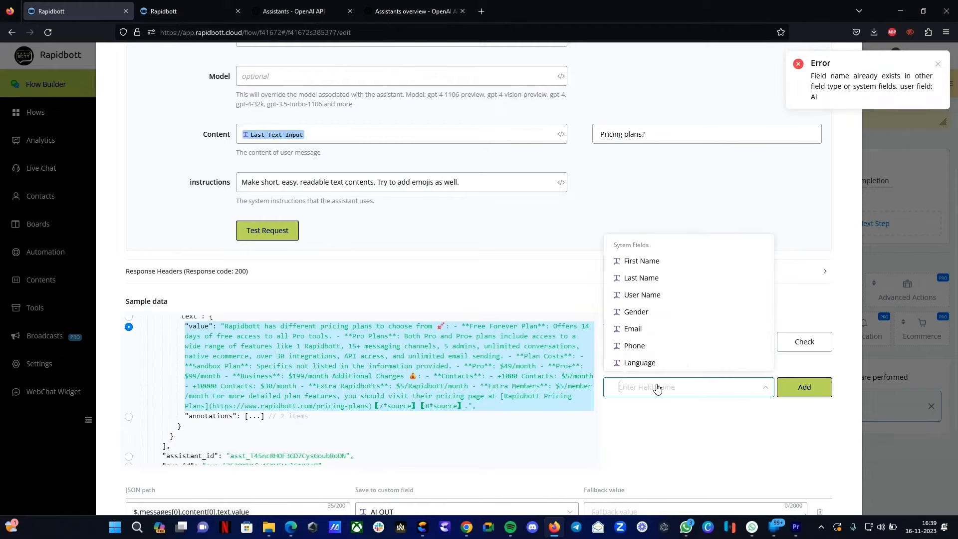
pyautogui.write('REPly')
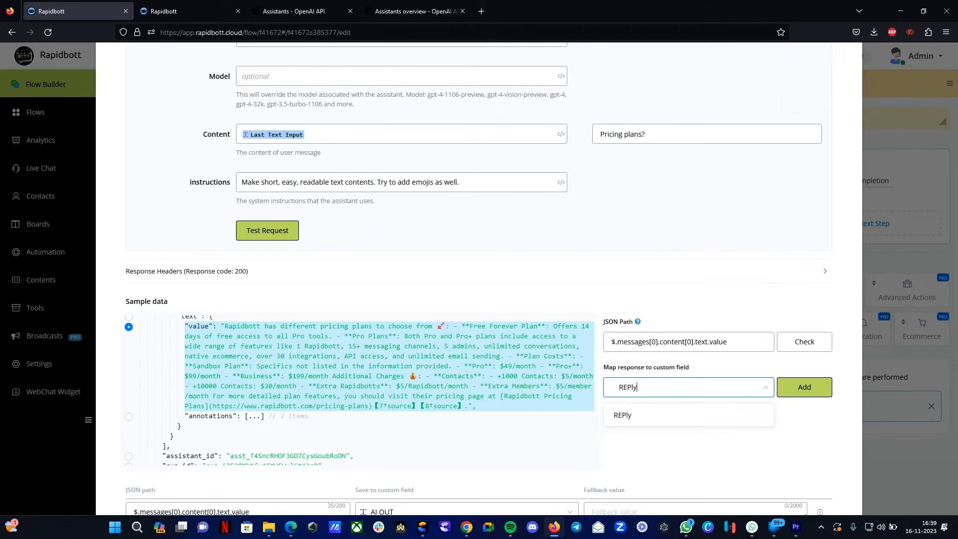
pyautogui.click(658, 417)
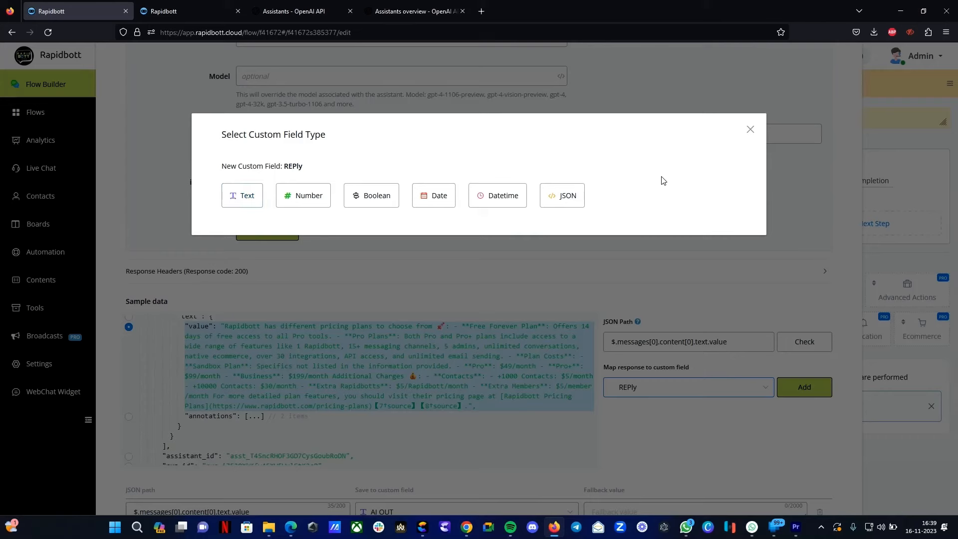
pyautogui.click(750, 130)
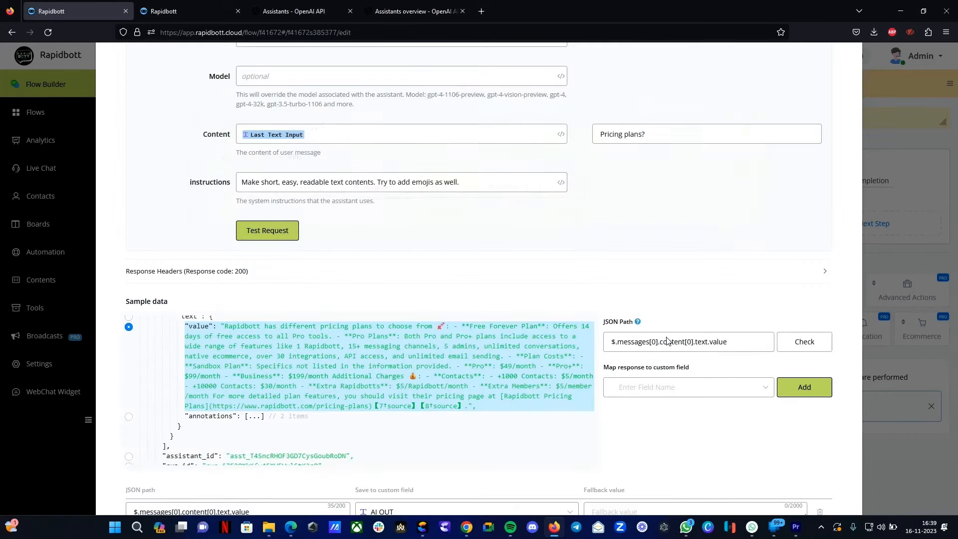
# - Map the selected JSON path to the AI OUT custom field and add the mapping
pyautogui.click(648, 387)
pyautogui.write('AI Ou')
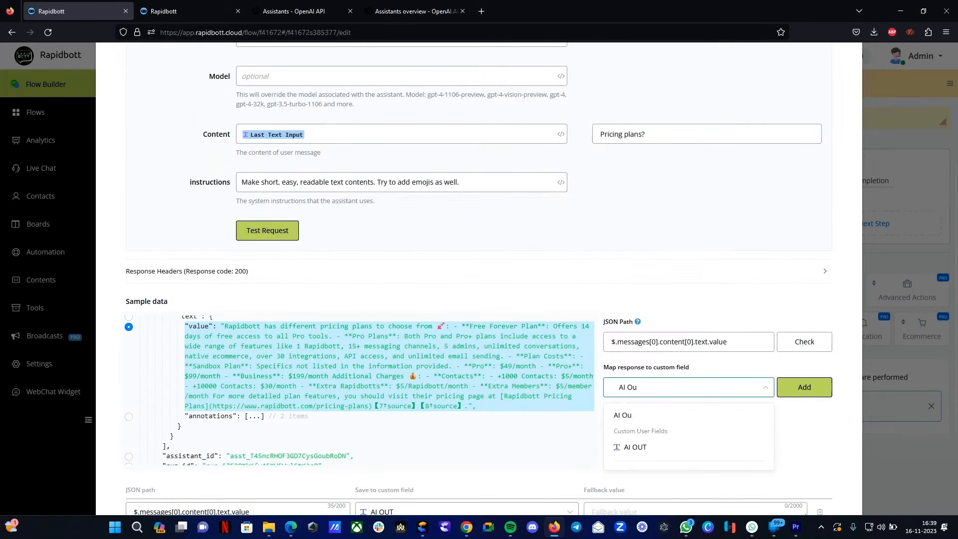
pyautogui.click(633, 446)
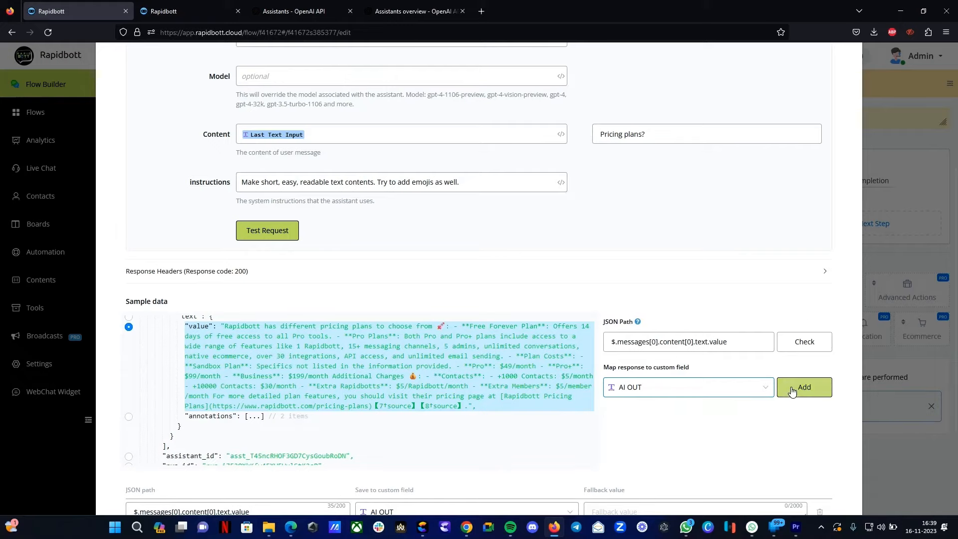
pyautogui.click(804, 392)
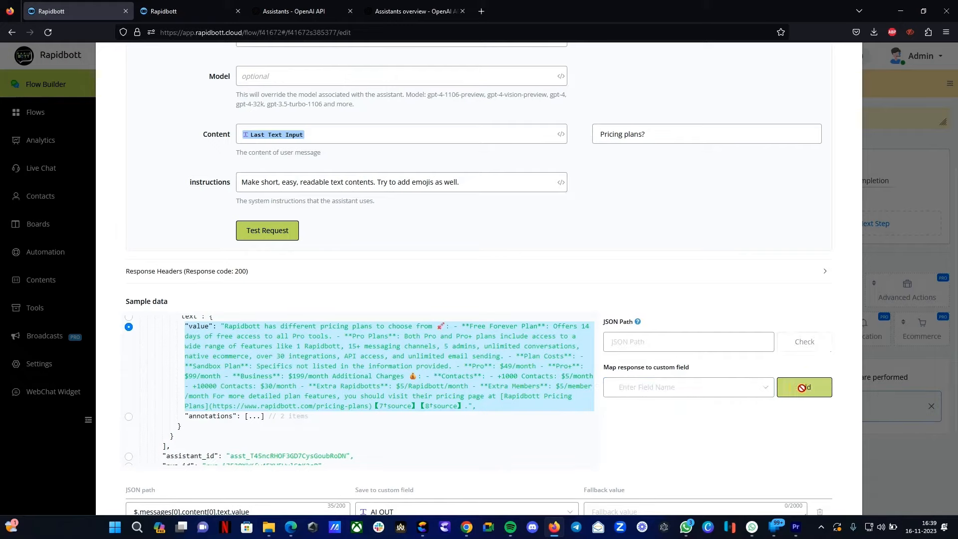
# - Delete the duplicate AI OUT mapping row and save the action
pyautogui.scroll(-3, 804, 392)
pyautogui.click(204, 357)
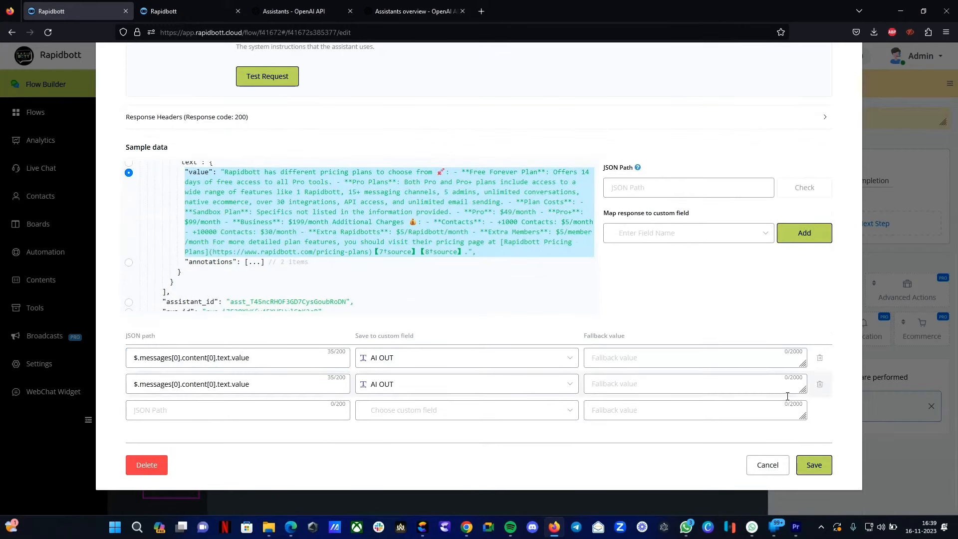
pyautogui.click(820, 359)
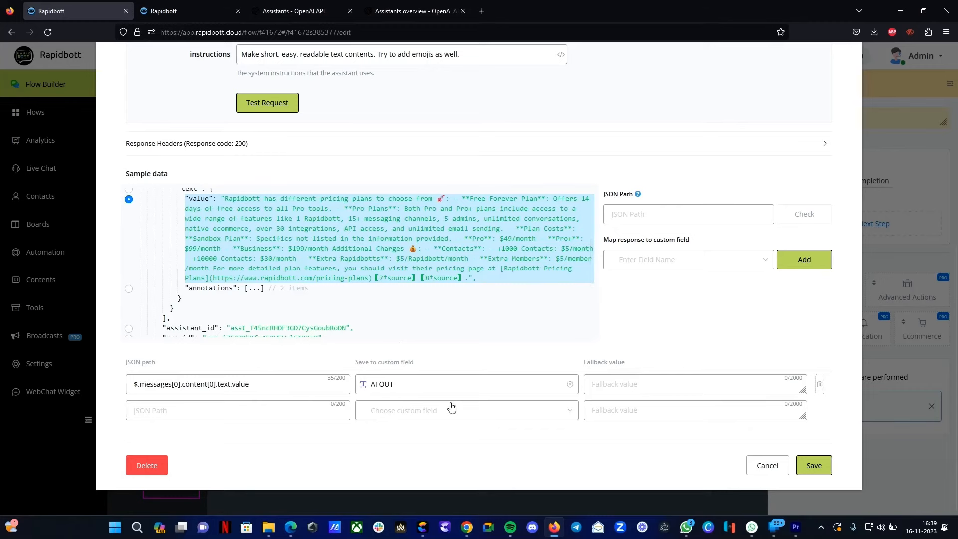
pyautogui.click(819, 469)
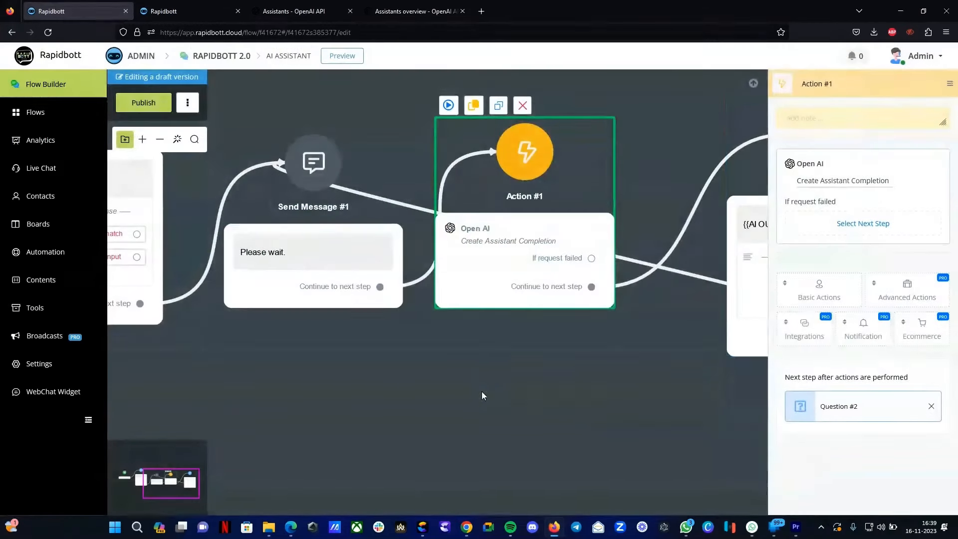
# - Open the Question #2 step that follows the action to inspect its message
pyautogui.moveTo(540, 386); pyautogui.dragTo(344, 387)
pyautogui.scroll(-2, 409, 389)
pyautogui.scroll(1, 559, 290)
pyautogui.scroll(1, 560, 291)
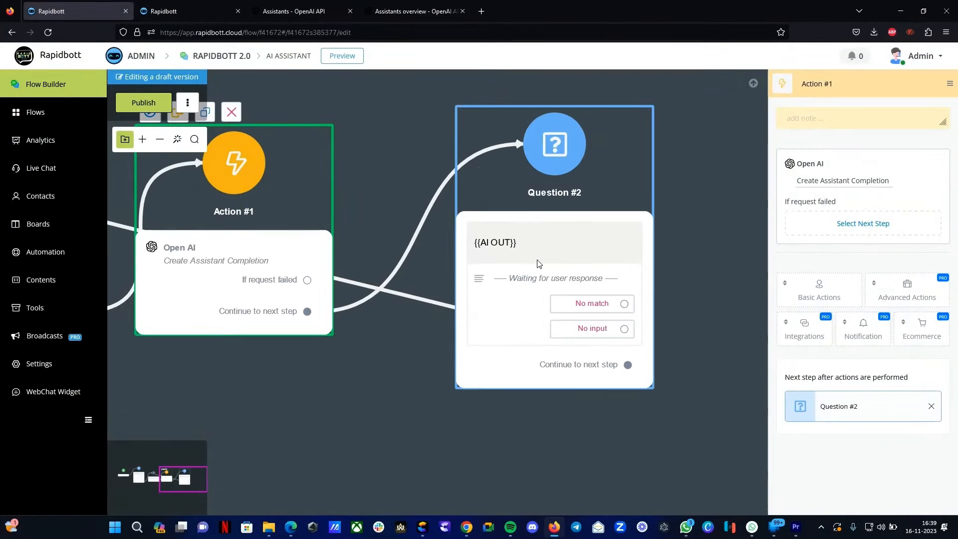
pyautogui.click(535, 247)
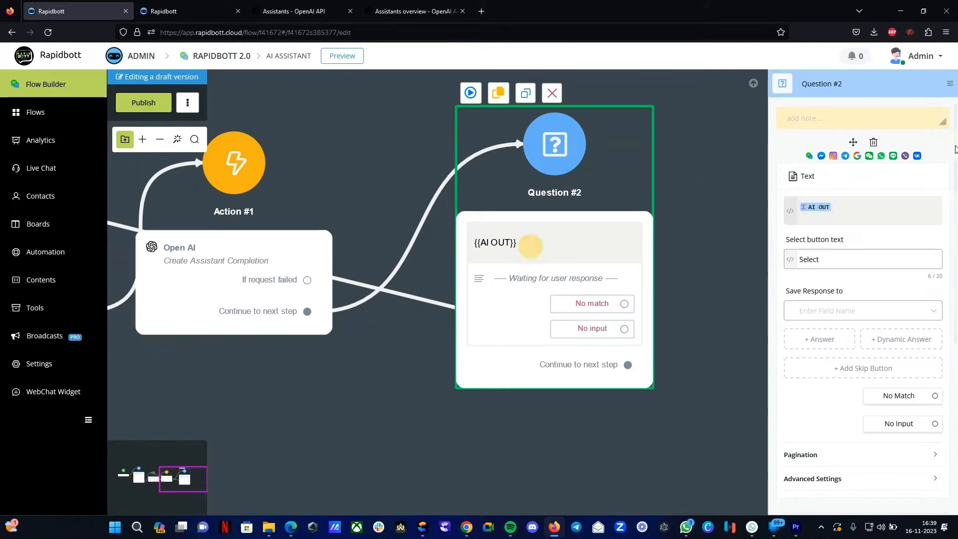
# - Publish the flow
pyautogui.scroll(-1, 609, 386)
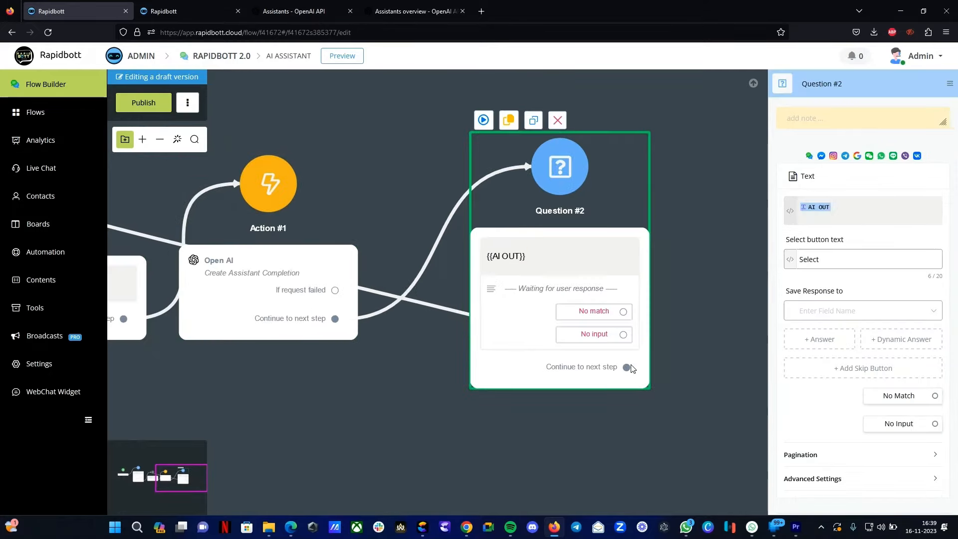
pyautogui.scroll(-3, 257, 219)
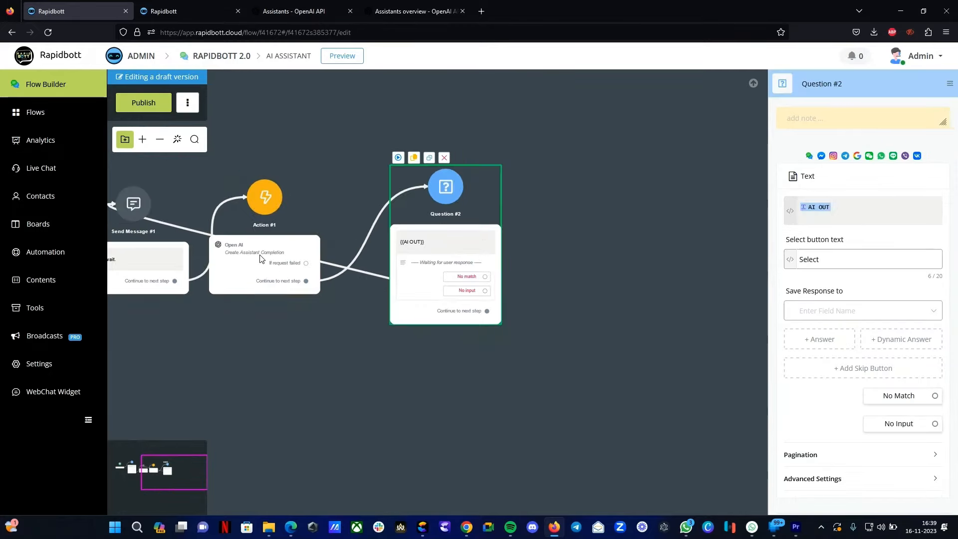
pyautogui.moveTo(246, 345); pyautogui.dragTo(381, 353)
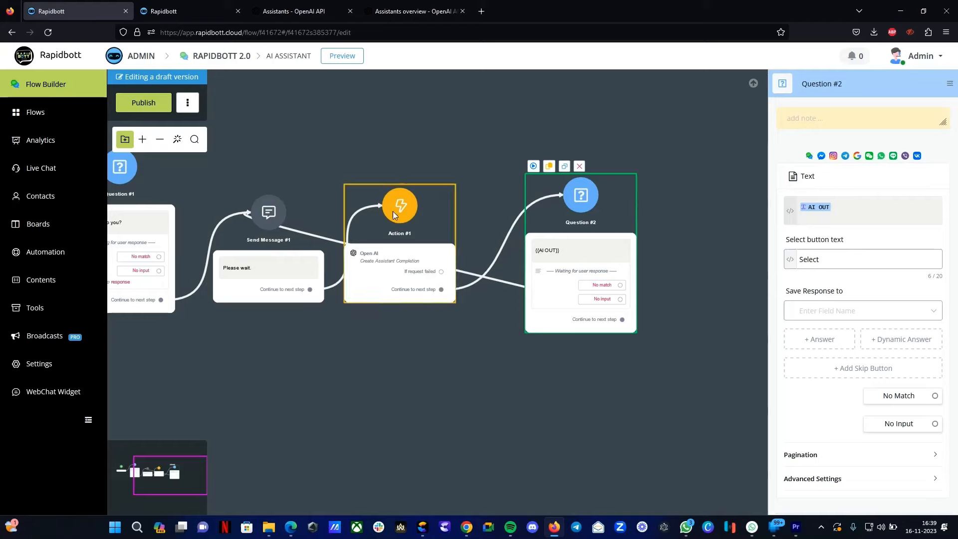
pyautogui.click(142, 101)
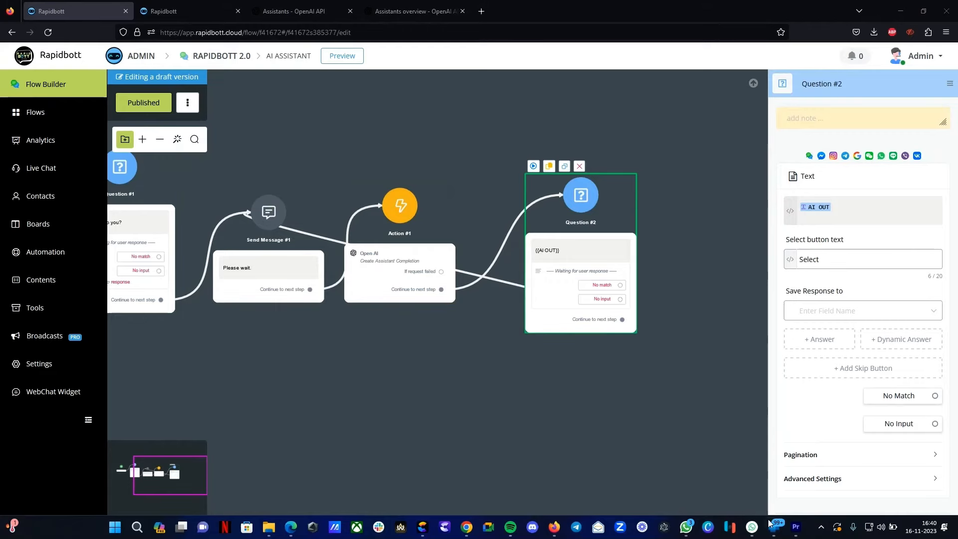
# - Switch to WhatsApp and send AI to the bot to test the flow
pyautogui.click(752, 528)
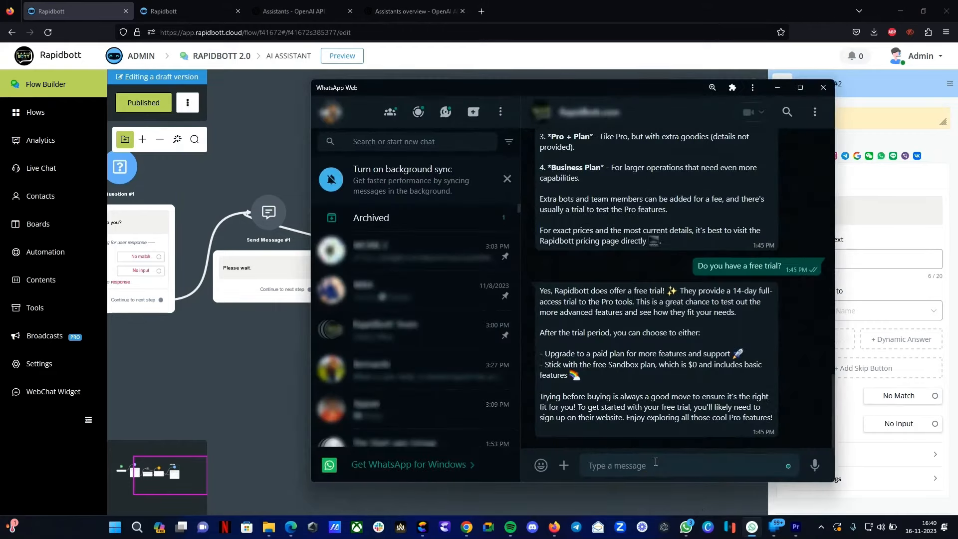
pyautogui.write('AI')
pyautogui.press('Return')
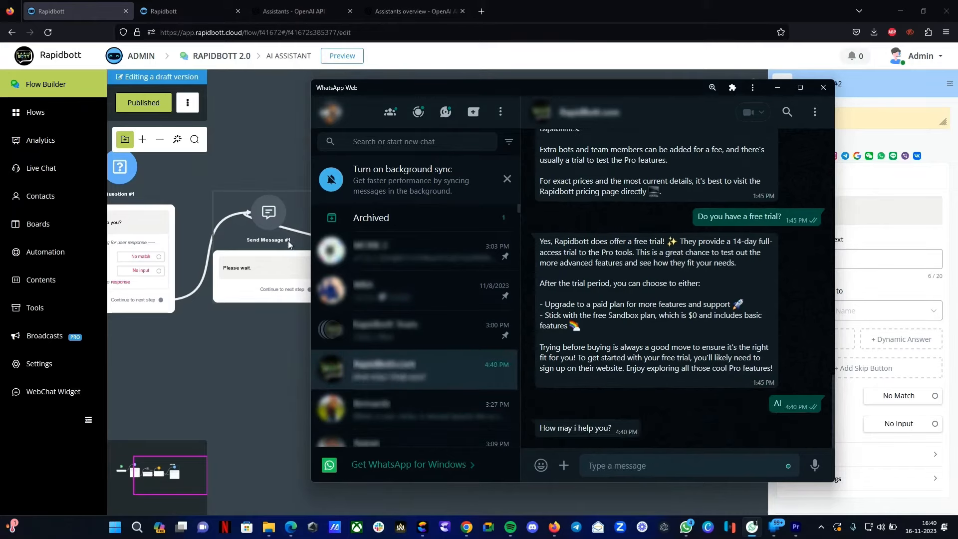
# - Switch to WhatsApp and send "Pricing plans?" to the bot
pyautogui.click(302, 399)
pyautogui.moveTo(312, 402); pyautogui.dragTo(361, 387)
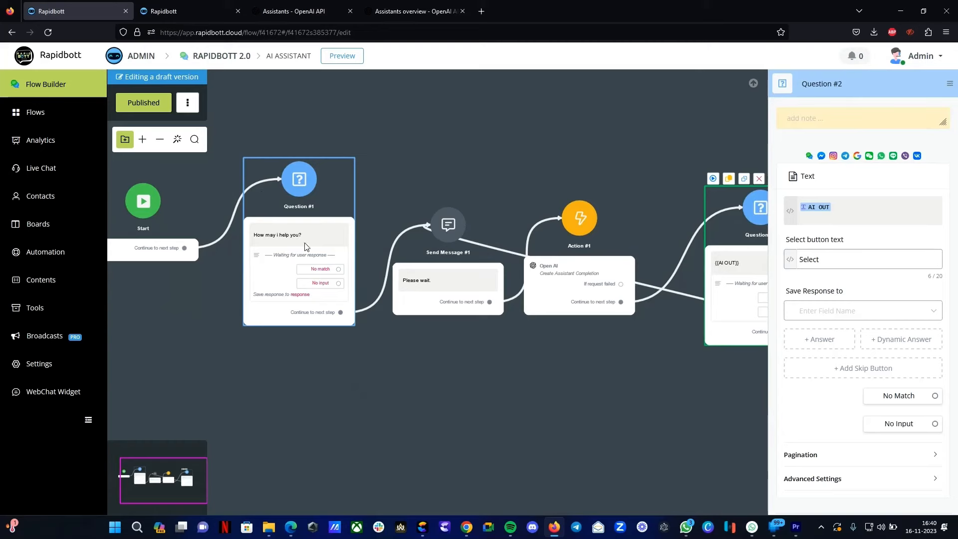
pyautogui.click(752, 528)
pyautogui.click(701, 468)
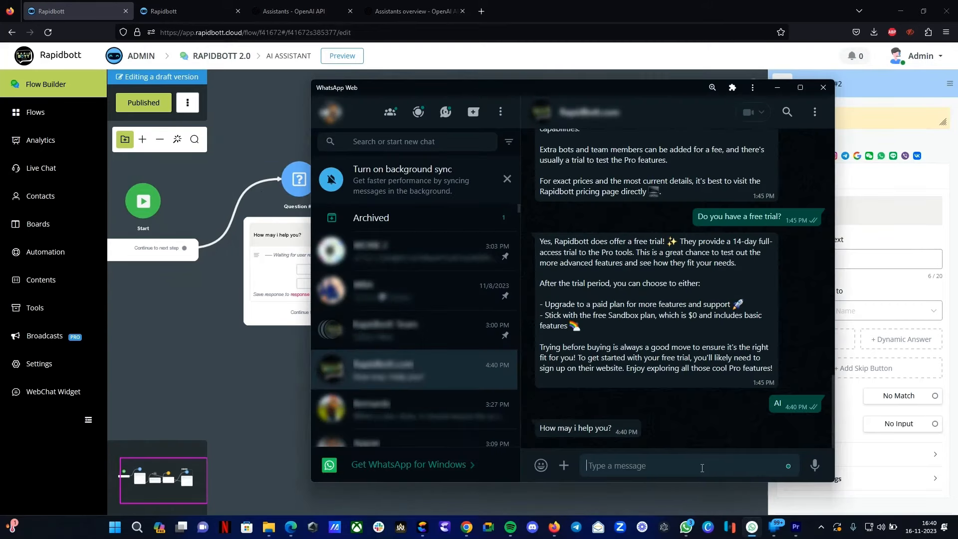
pyautogui.write('Pricing')
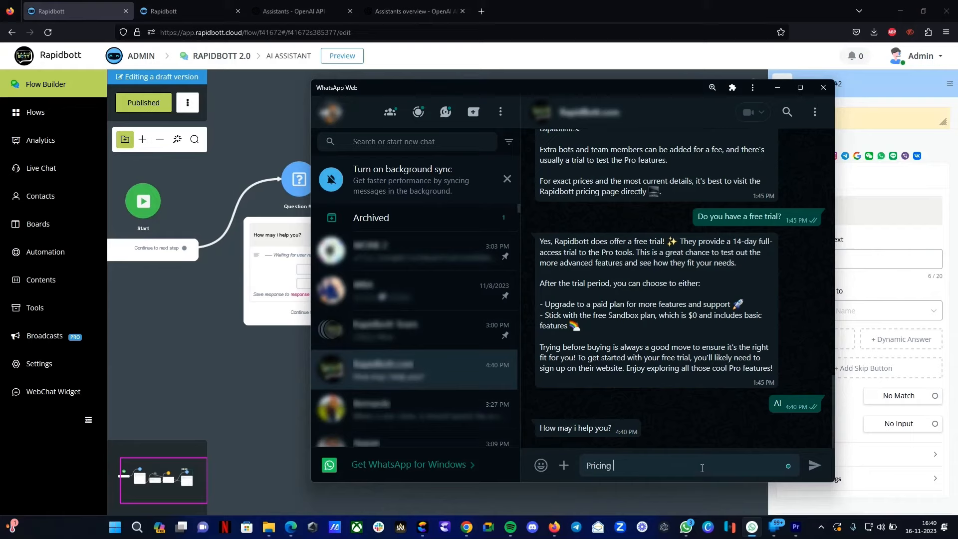
pyautogui.write(' plans?')
pyautogui.press('Return')
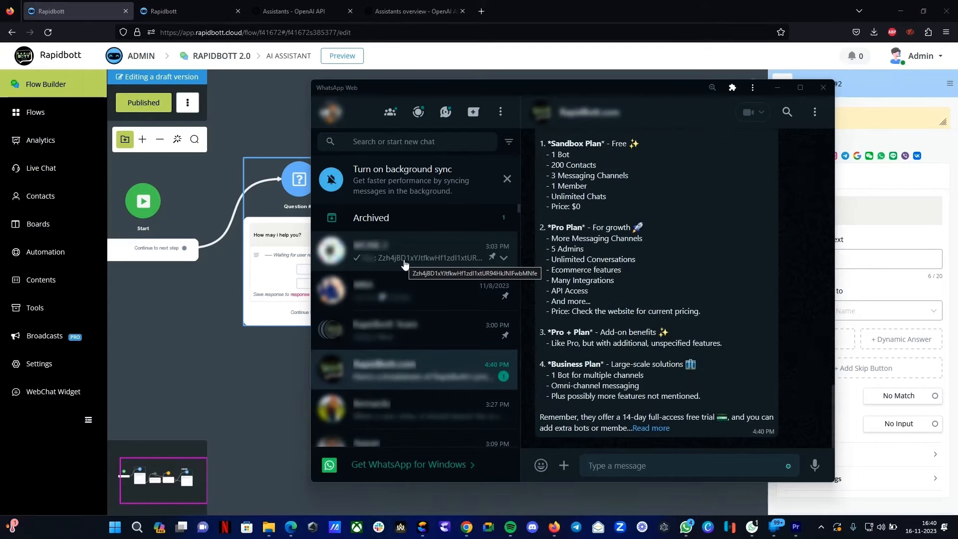
# - Expand and read through the bot's full reply about pricing plans
pyautogui.click(657, 428)
pyautogui.scroll(3, 656, 409)
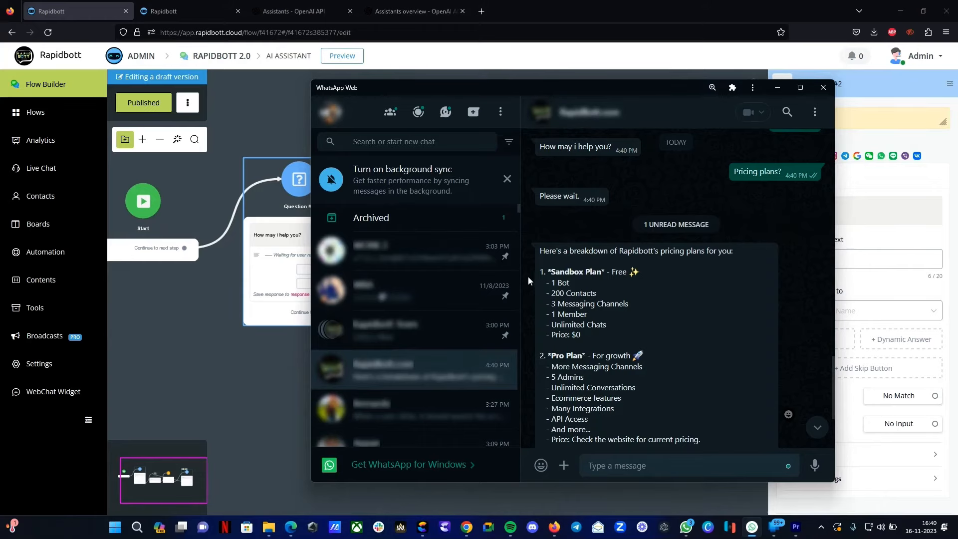
pyautogui.scroll(-3, 632, 274)
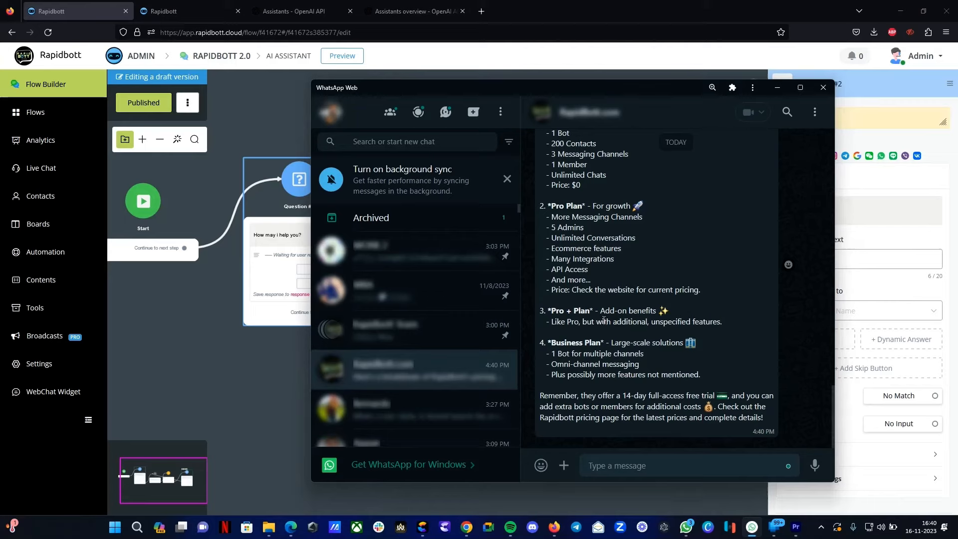
pyautogui.scroll(2, 630, 272)
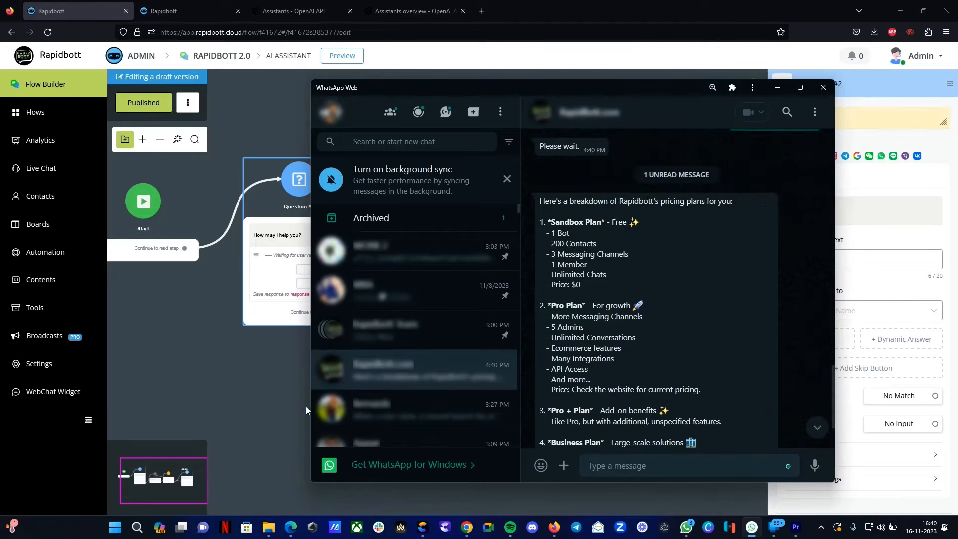
# - Inspect the DEMO AI assistant's settings and instructions in the OpenAI integration
pyautogui.click(235, 370)
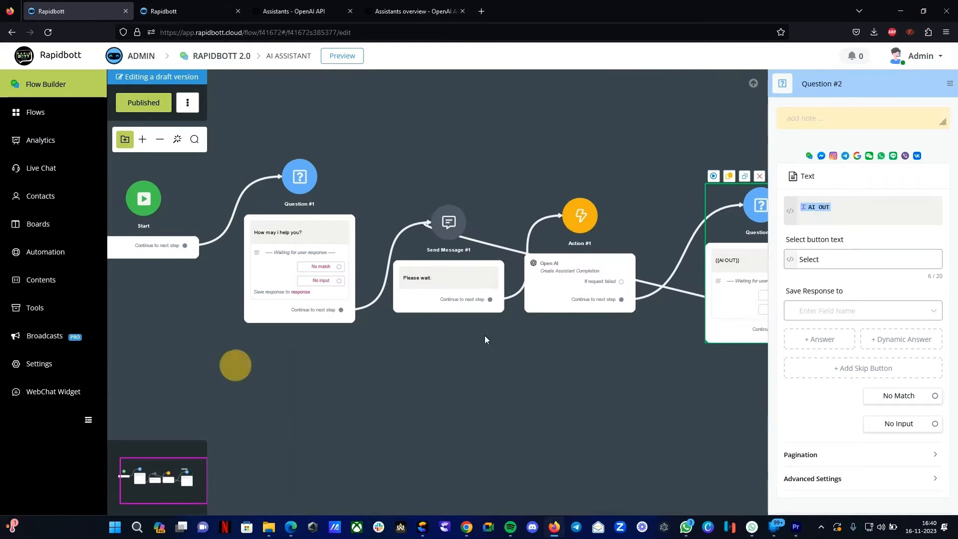
pyautogui.click(577, 288)
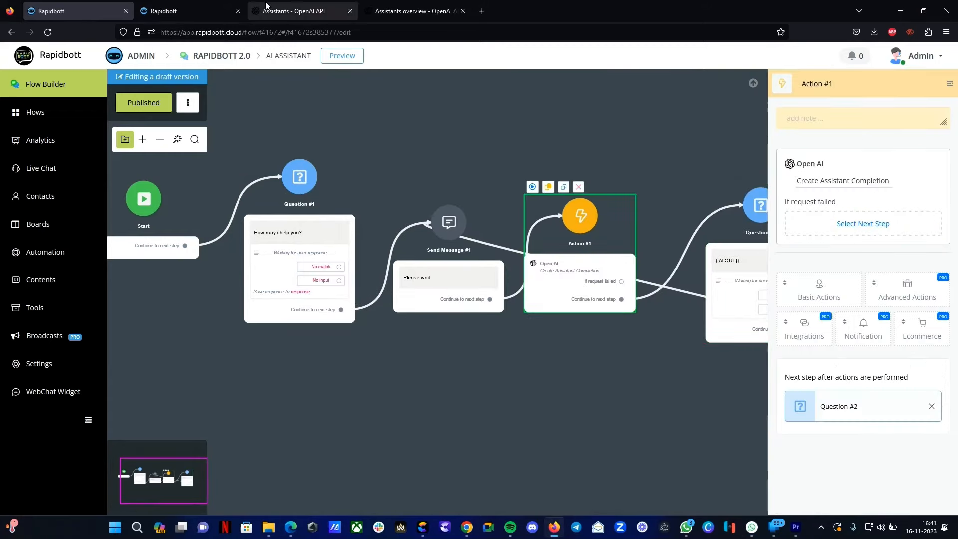
pyautogui.click(203, 10)
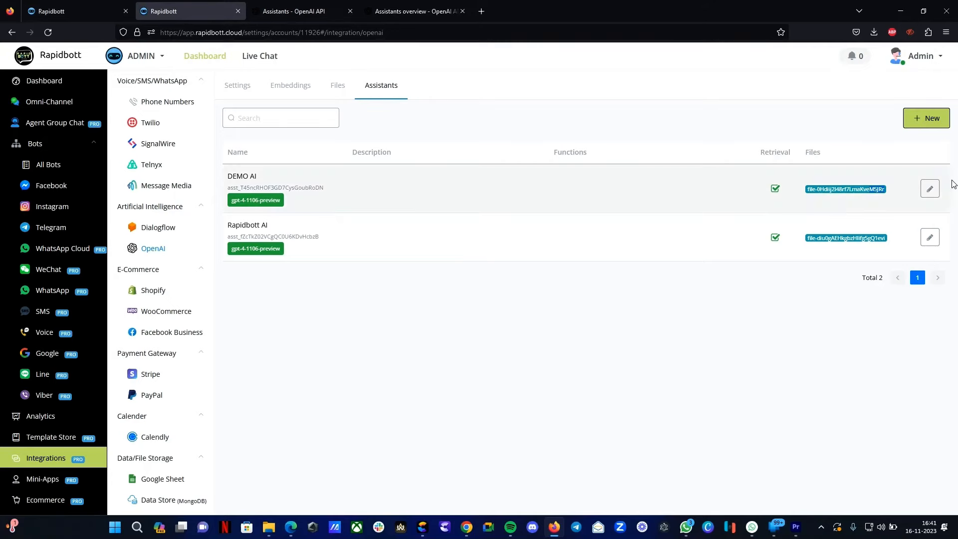
pyautogui.click(930, 189)
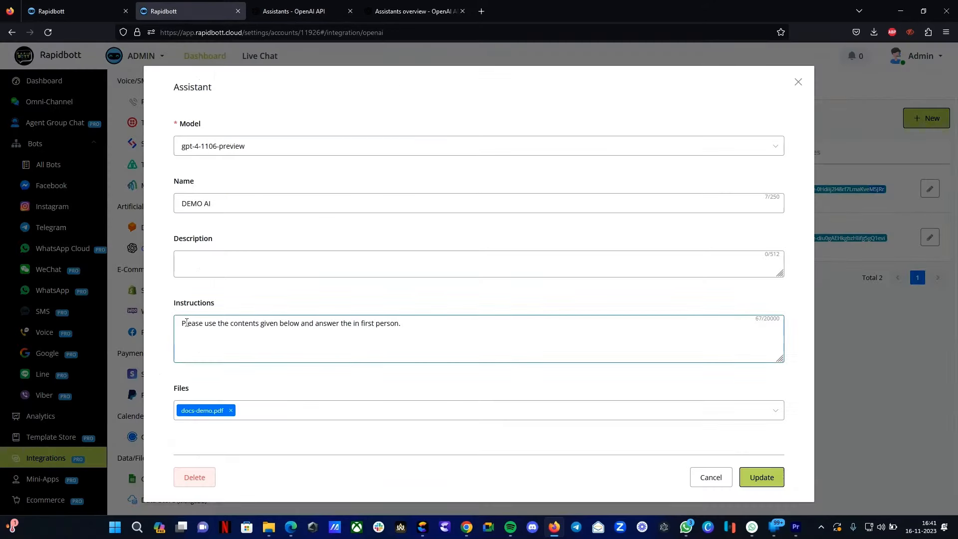
pyautogui.moveTo(186, 323); pyautogui.dragTo(427, 328)
# - Open the Action #1 Create Assistant Completion settings to review them
pyautogui.click(51, 11)
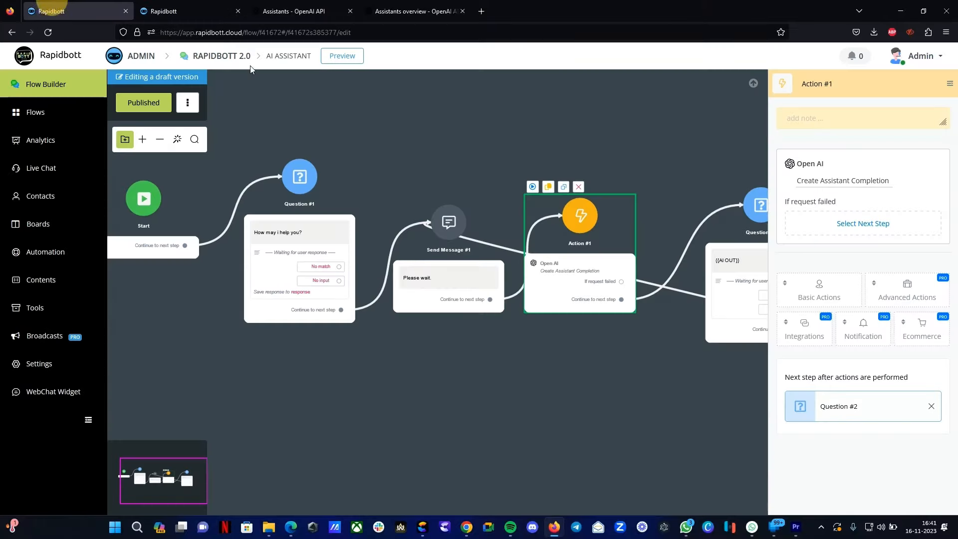
pyautogui.click(575, 266)
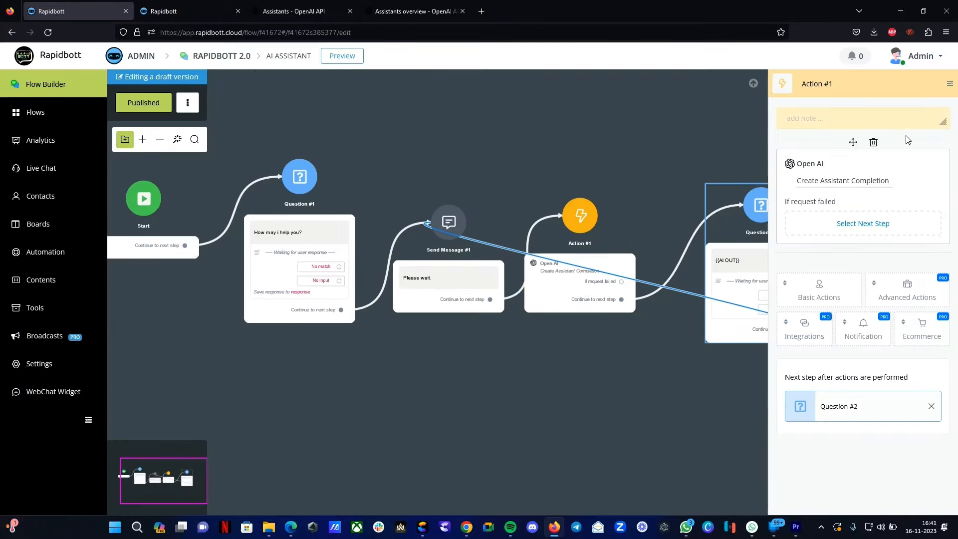
pyautogui.click(846, 184)
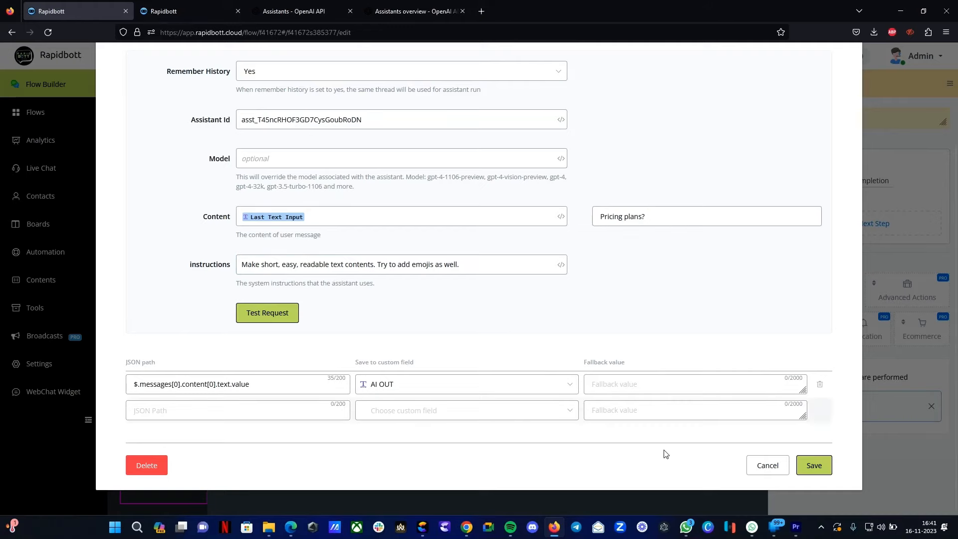
# - Switch to WhatsApp and ask the bot "What is Rapidbott?"
pyautogui.click(752, 527)
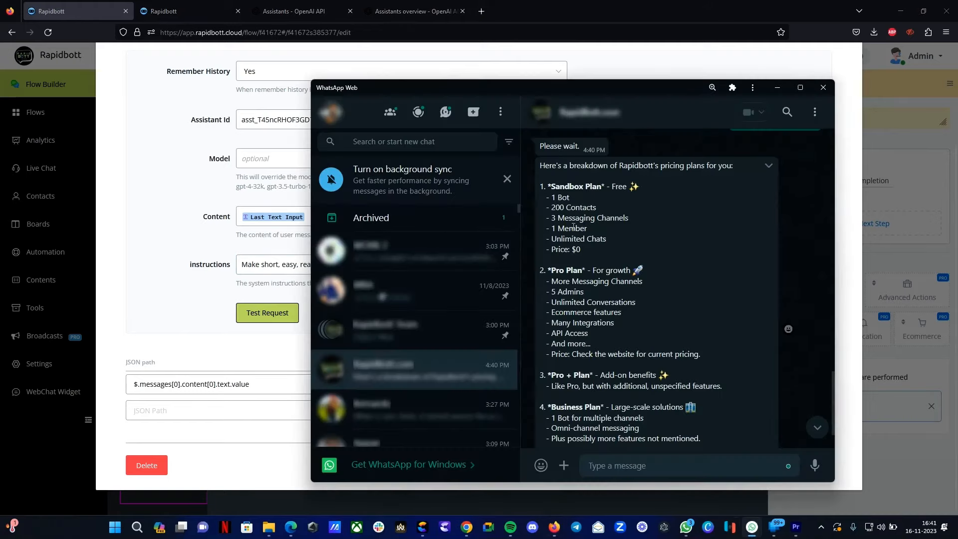
pyautogui.scroll(1, 573, 227)
pyautogui.scroll(-1, 619, 210)
pyautogui.scroll(-1, 650, 320)
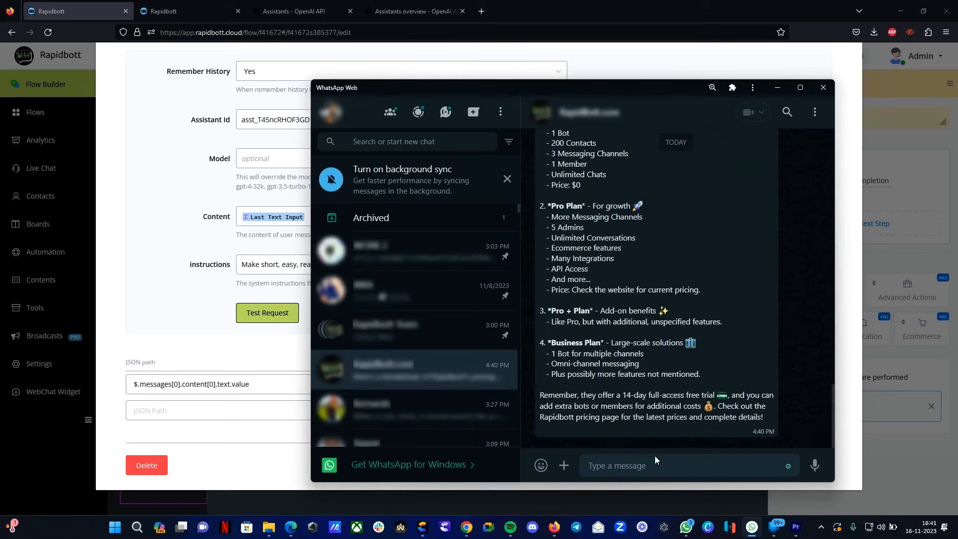
pyautogui.click(639, 464)
pyautogui.write('What')
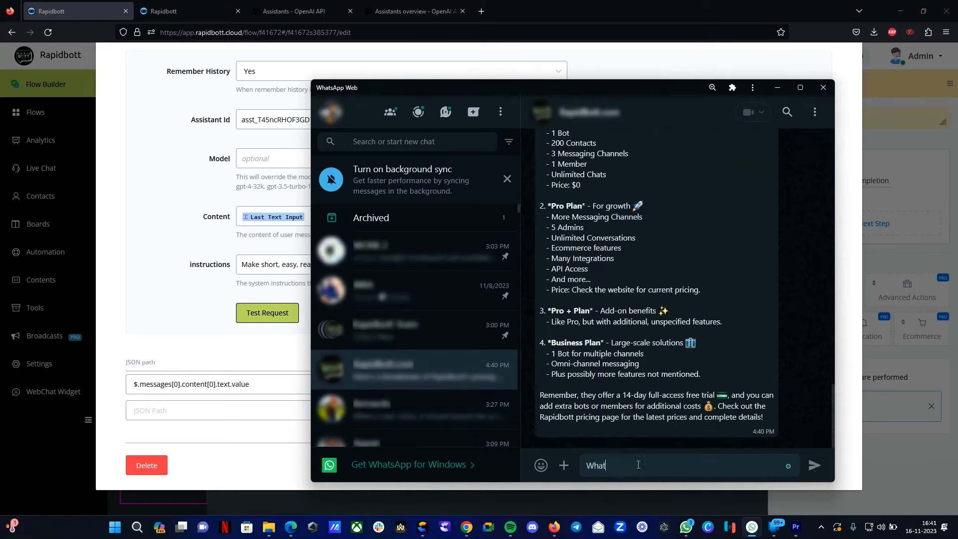
pyautogui.write(' is Rapidbott>?')
pyautogui.press('Return')
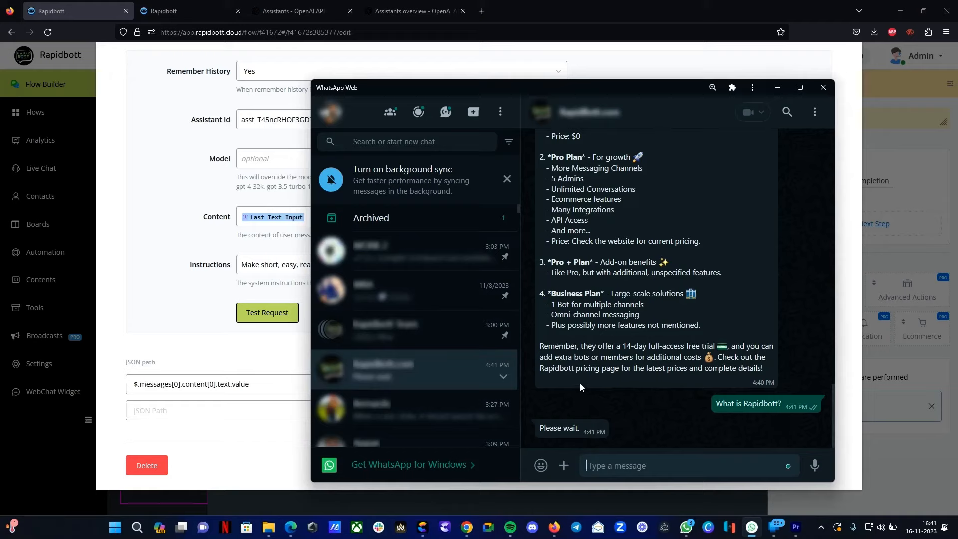
# - Expand and read through the bot's full reply describing Rapidbott
pyautogui.click(111, 233)
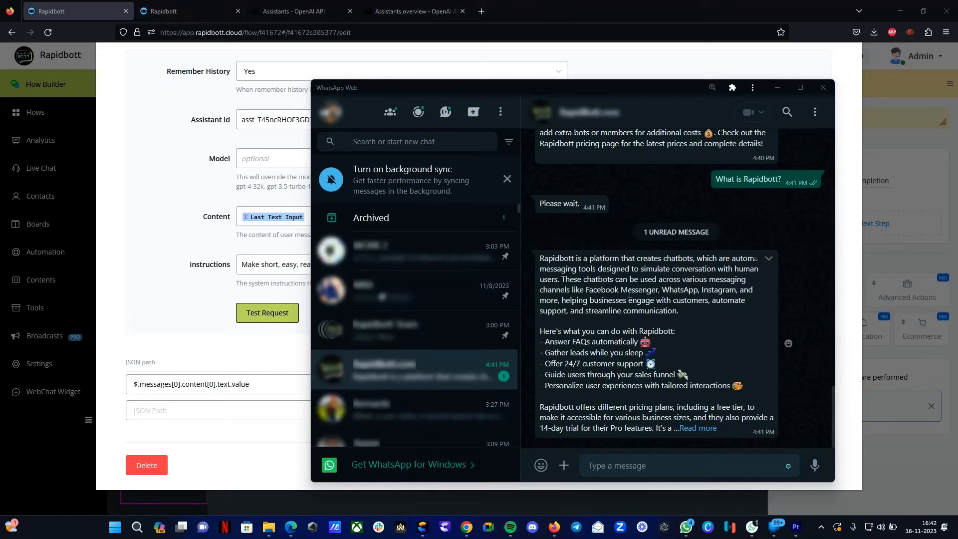
pyautogui.click(688, 433)
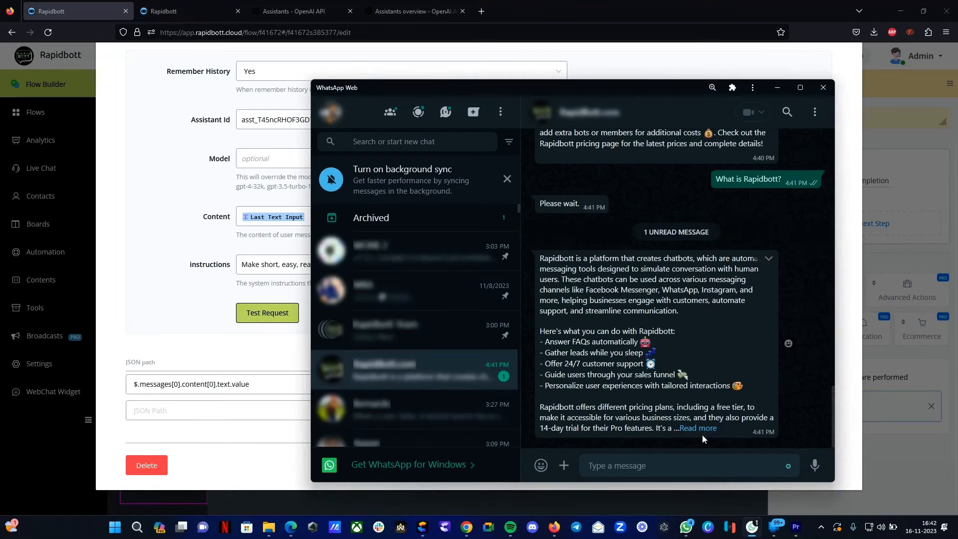
pyautogui.click(701, 429)
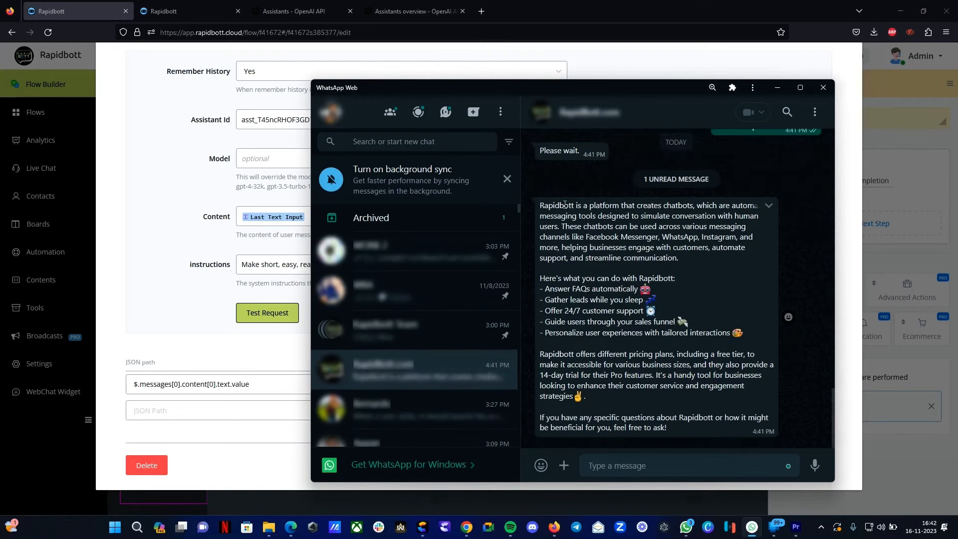
pyautogui.click(544, 202)
pyautogui.moveTo(564, 205); pyautogui.dragTo(680, 422)
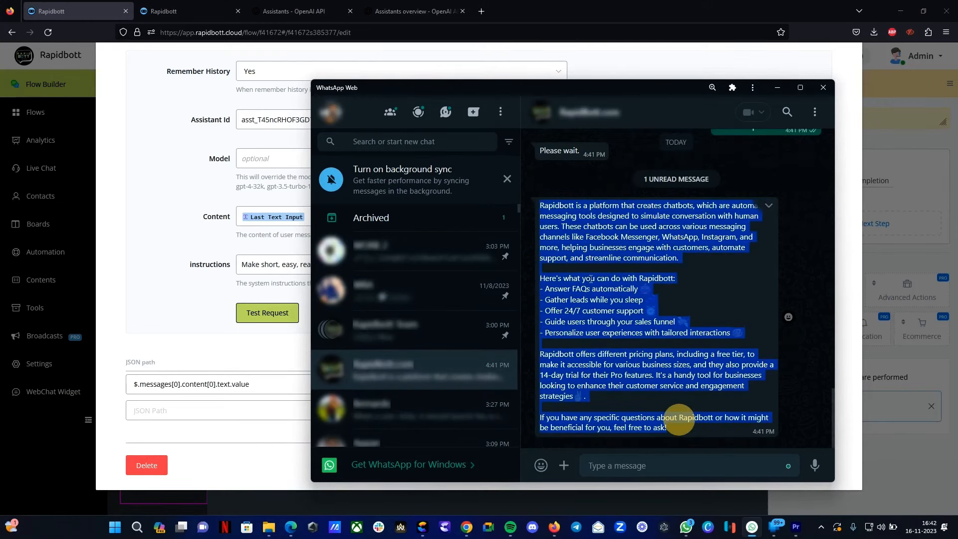
pyautogui.click(573, 360)
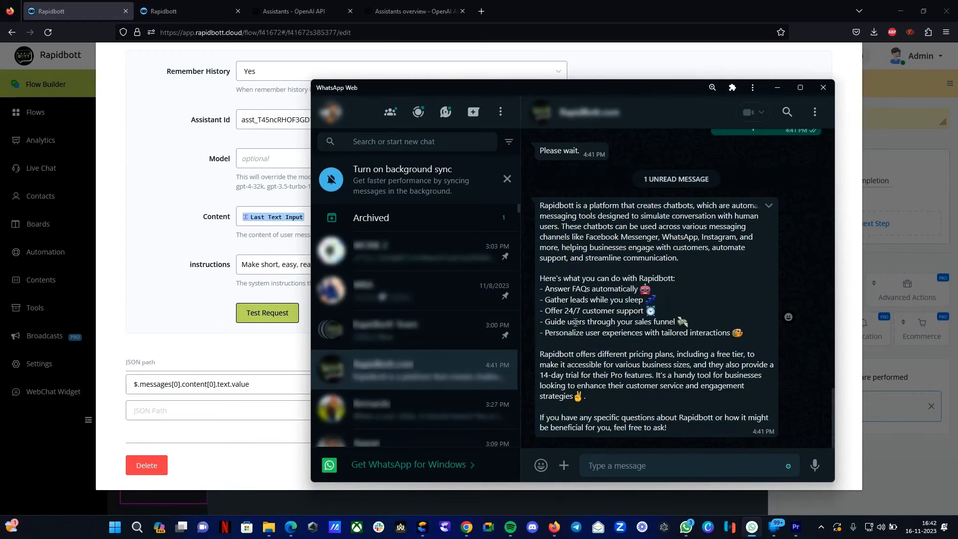
# - Switch to the Rapidbott Docs PDF and look through its pricing and FAQ pages
pyautogui.click(291, 526)
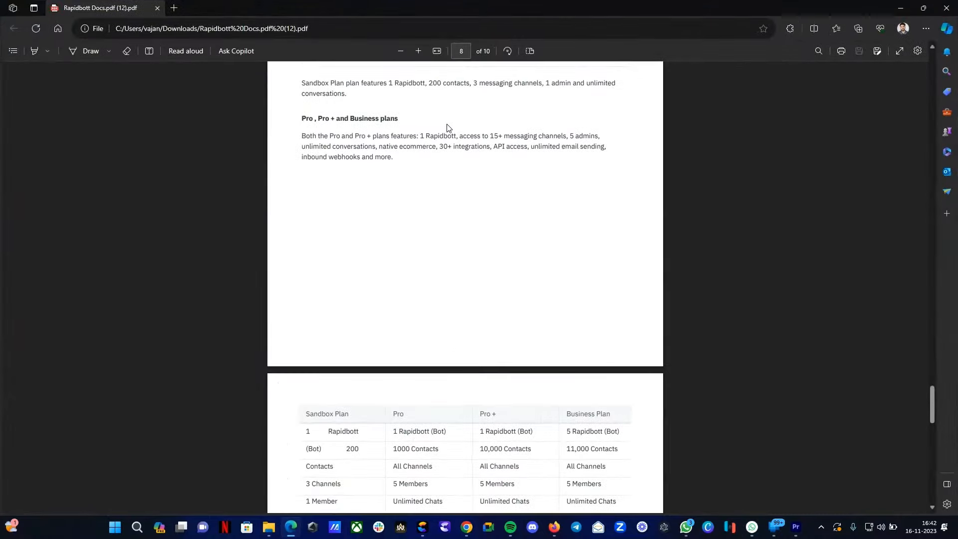
pyautogui.scroll(20, 447, 128)
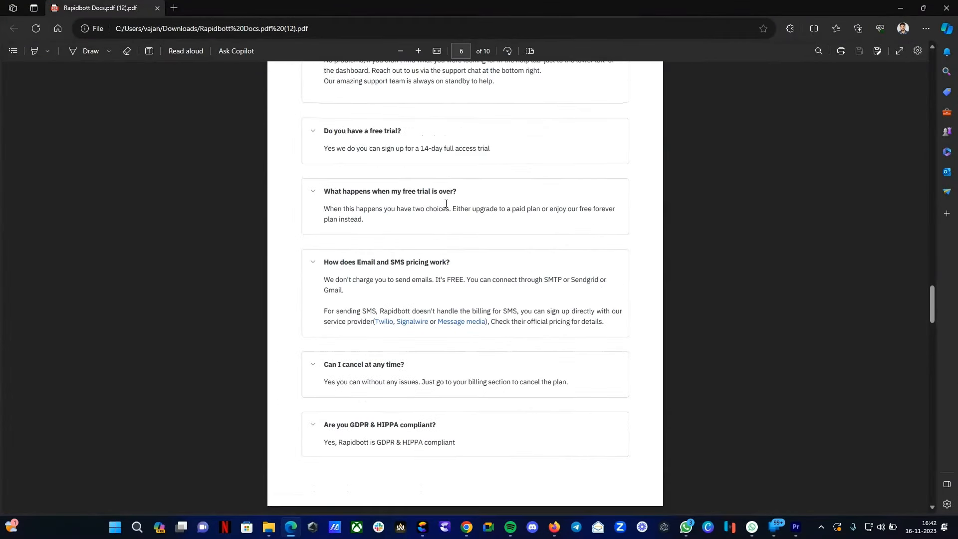
pyautogui.scroll(4, 449, 199)
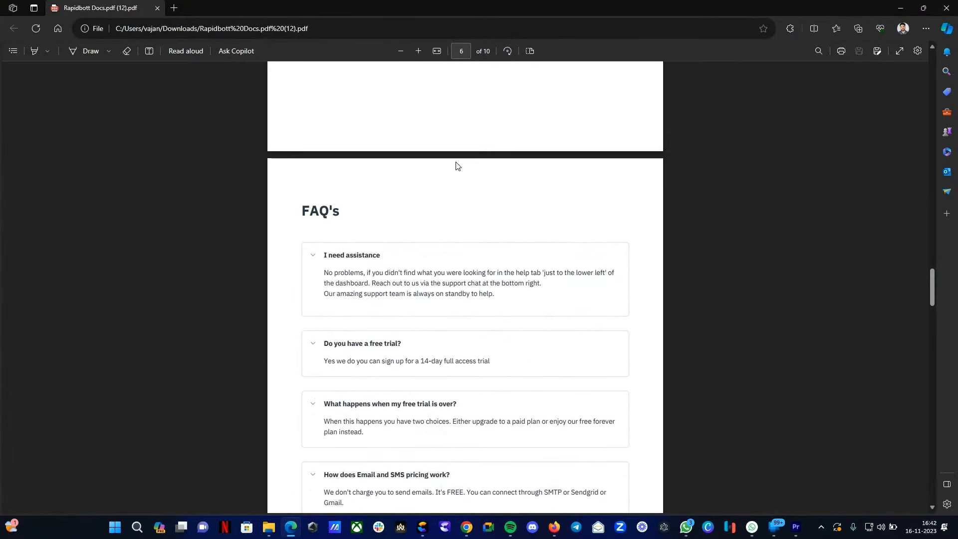
pyautogui.click(900, 7)
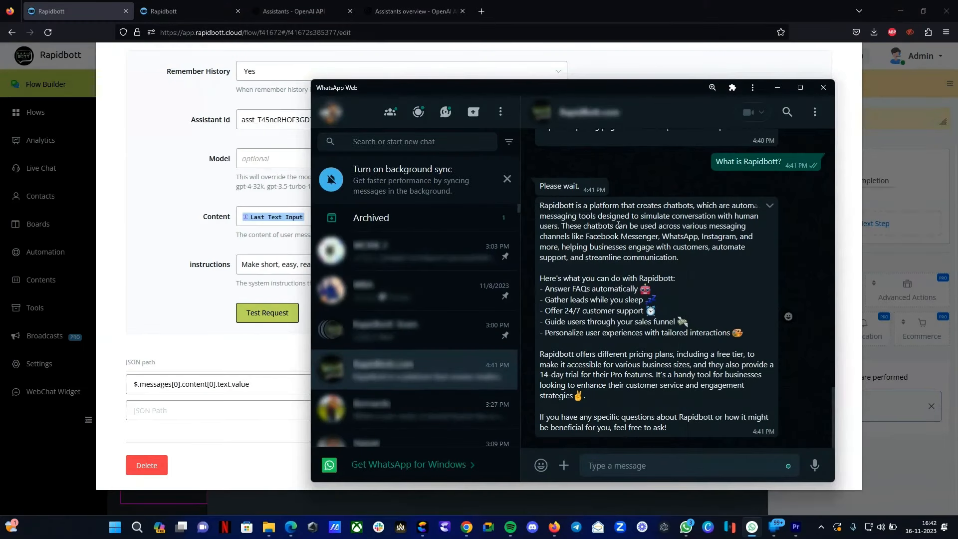